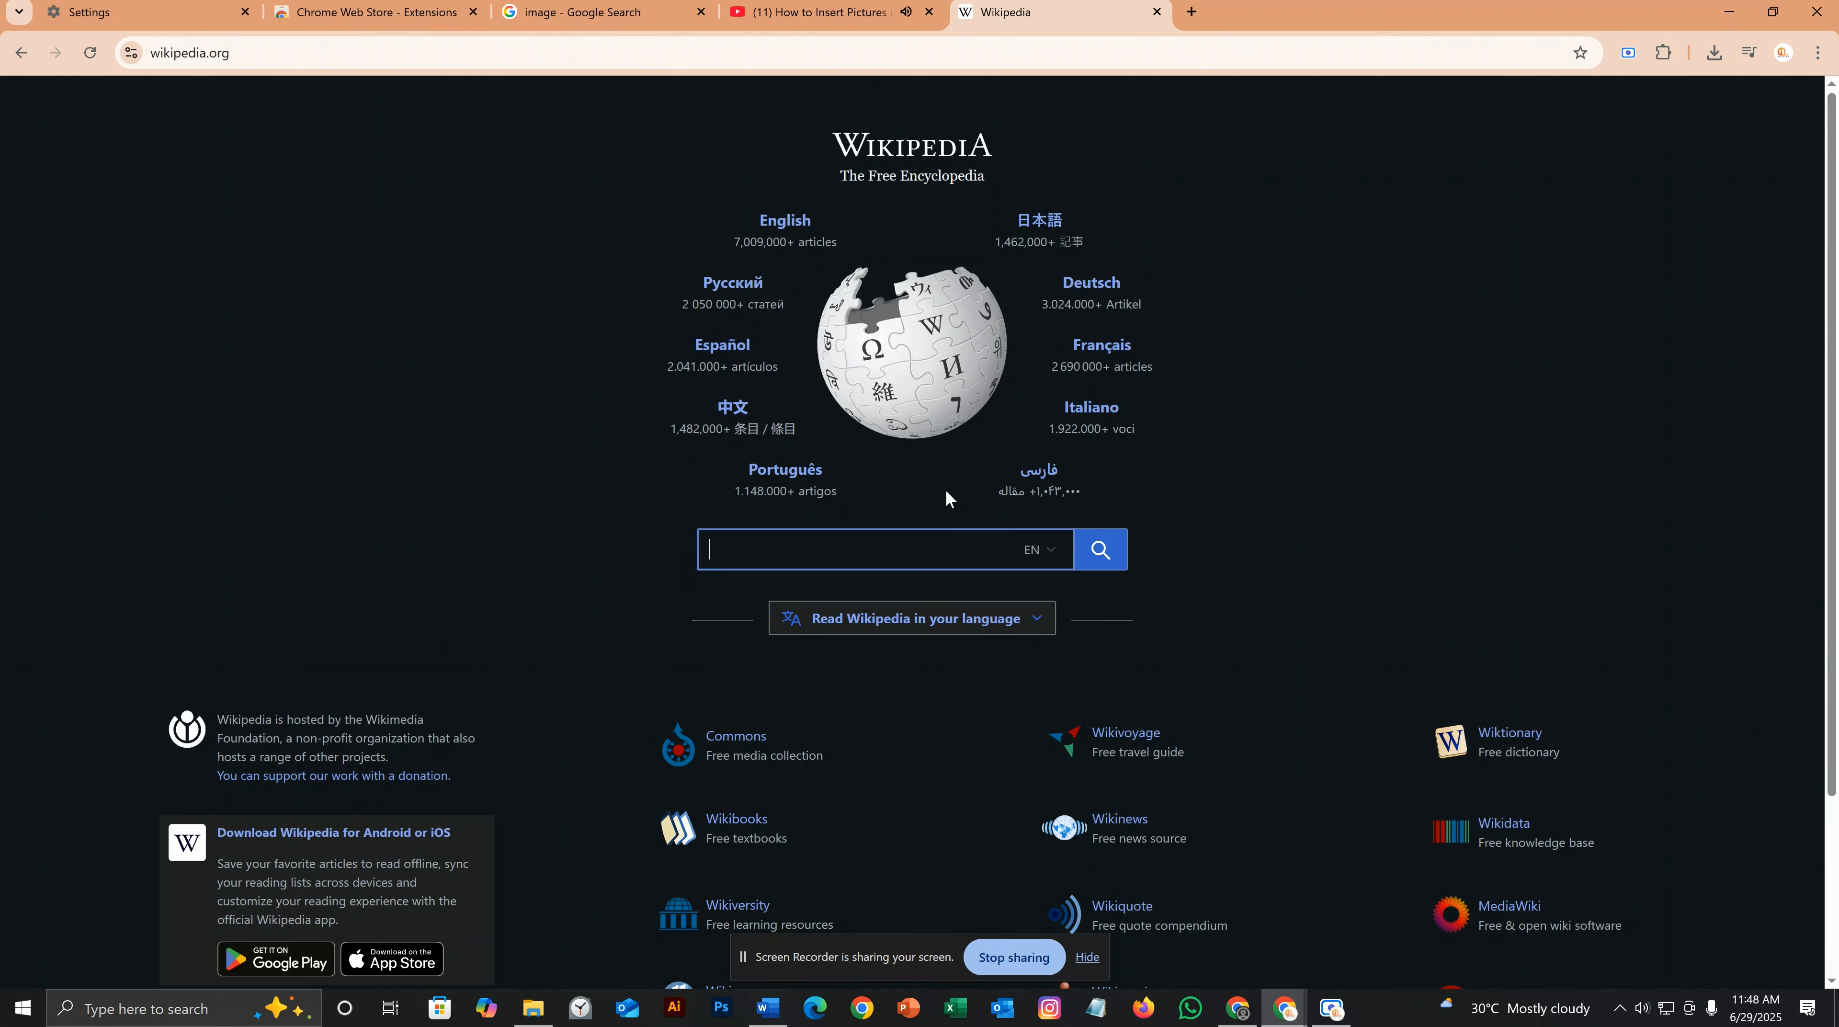
Search Wikipedia for "bangladesh" and open the Bangladesh article.
type("bangladesh")
left_click(1113, 550)
left_click(1096, 543)
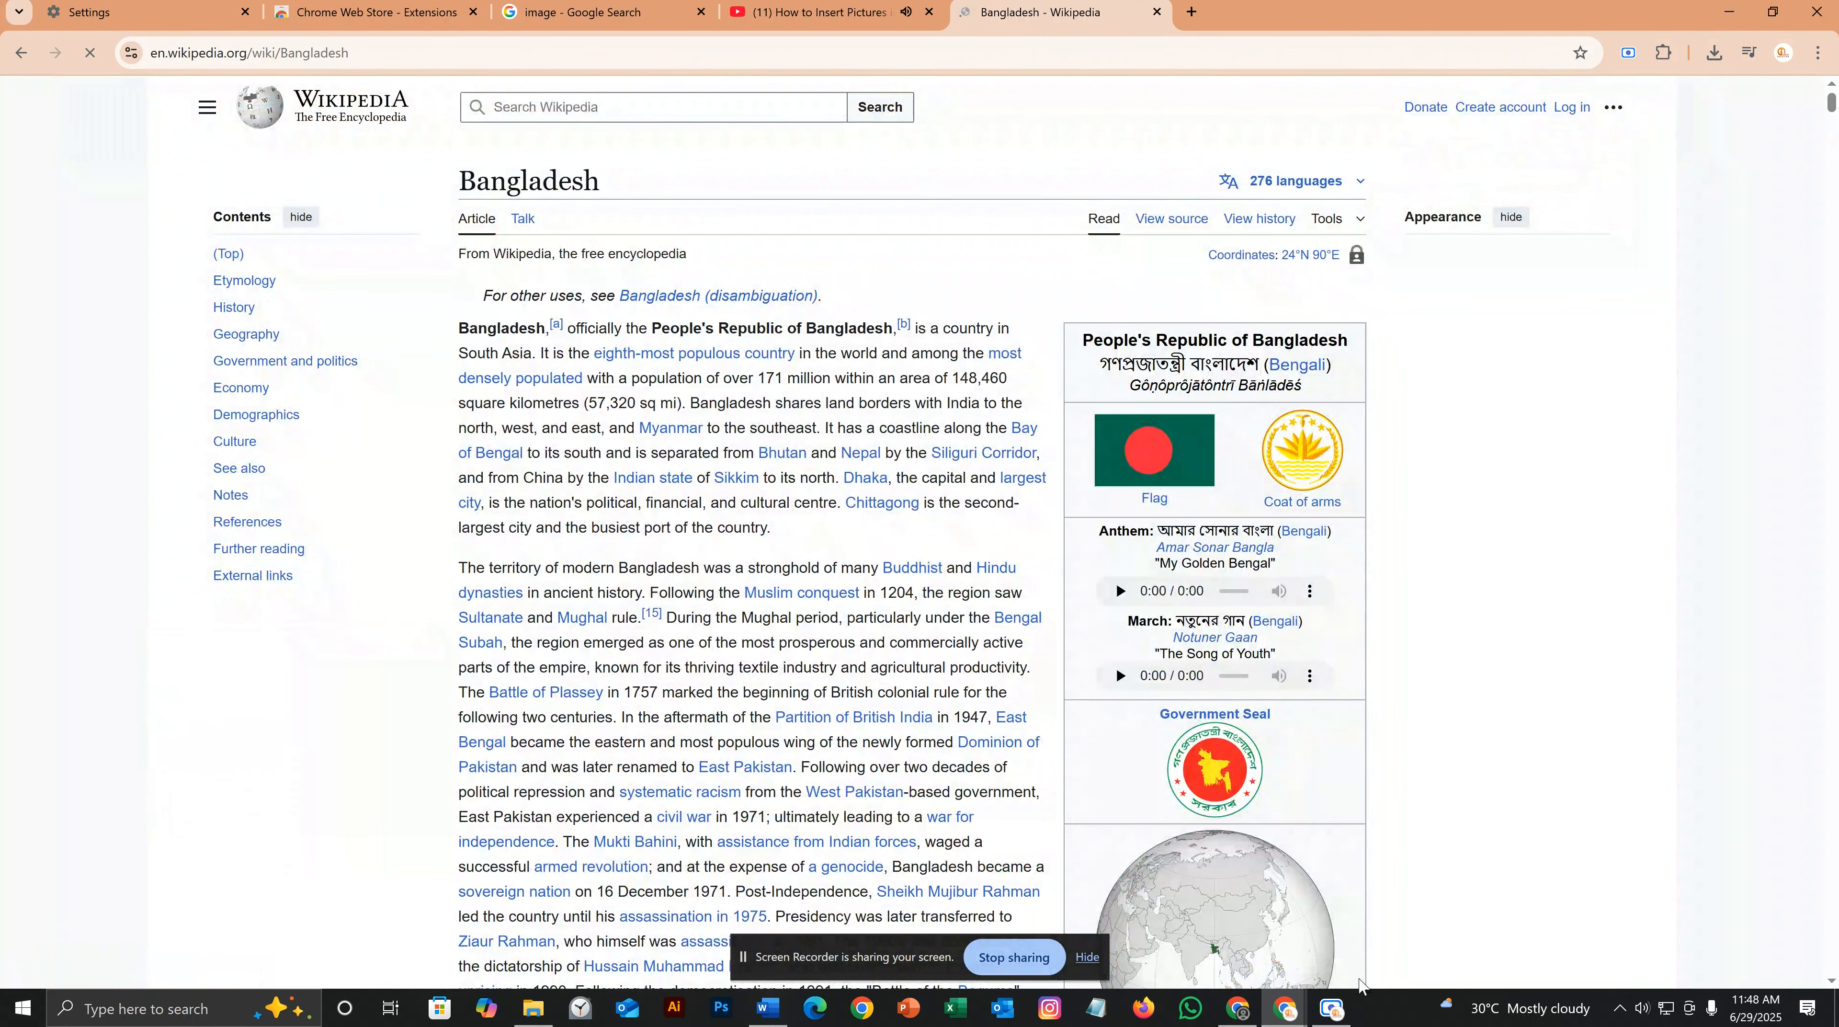
scroll(636, 387, "down", 1)
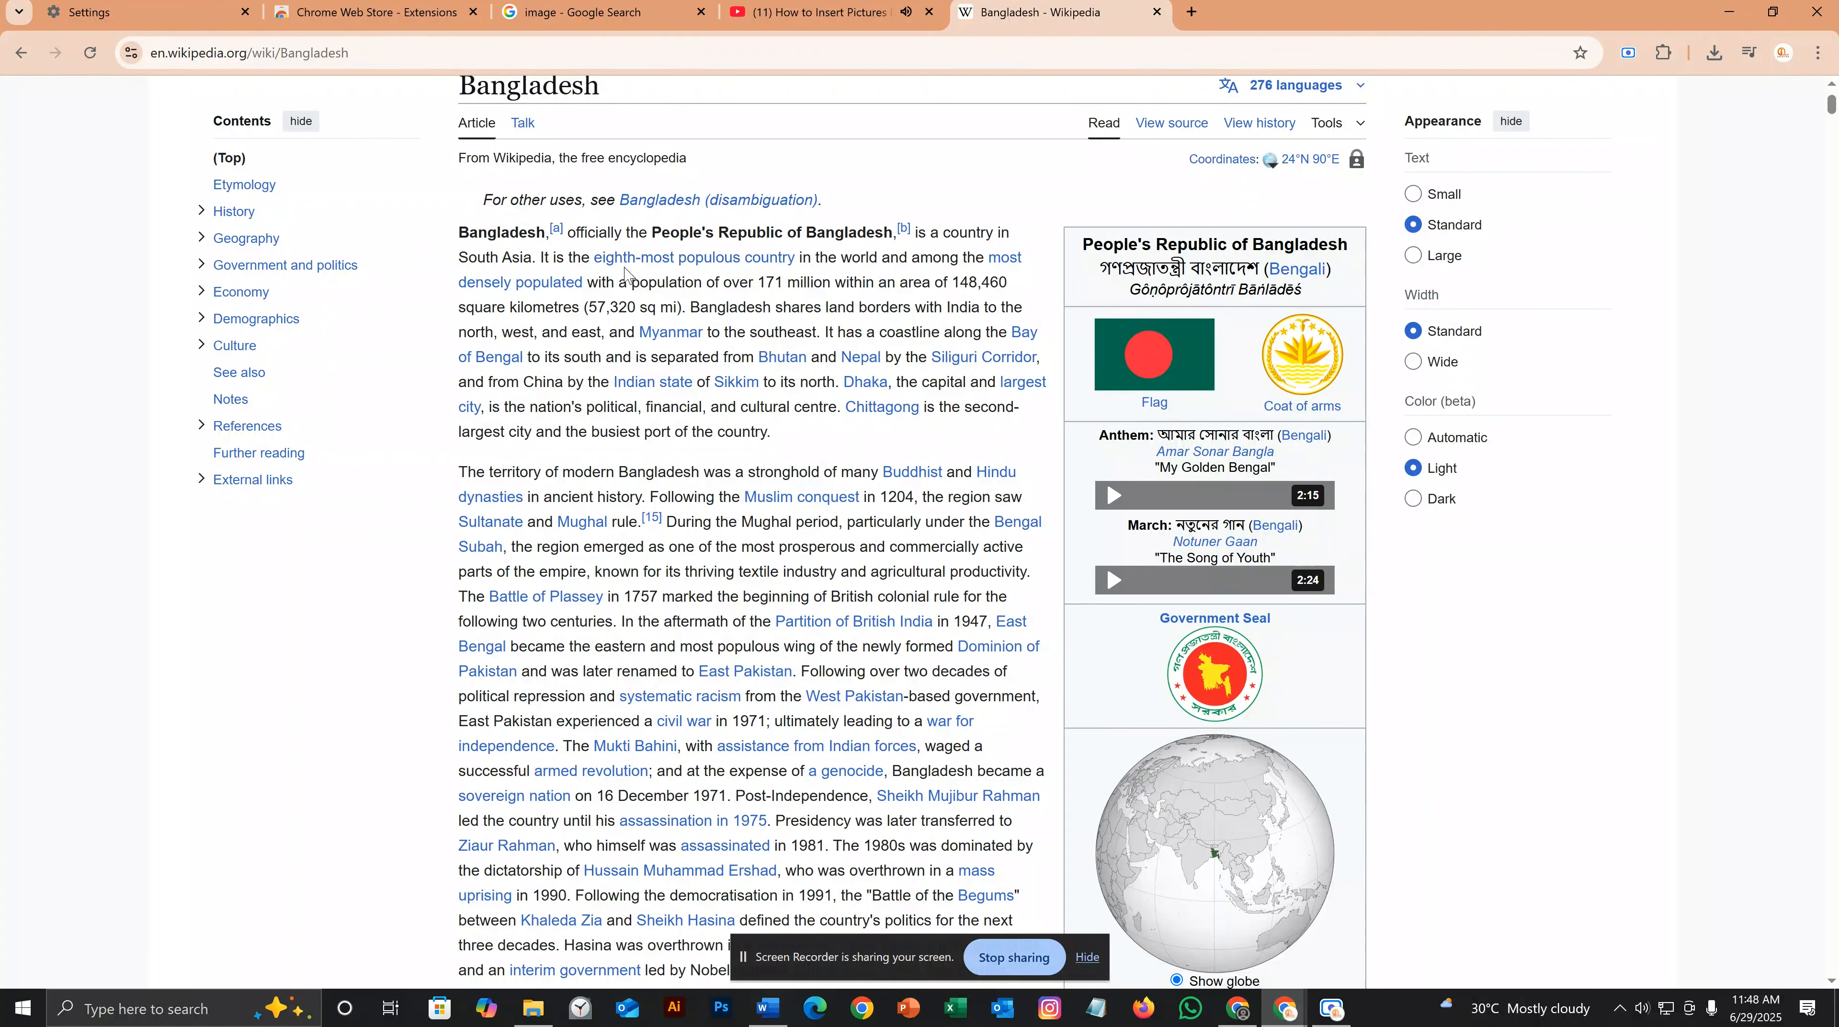
Preview the "eighth-most populous country" link in the opening paragraph, open its page, and return to the Bangladesh article.
mouse_move(632, 269)
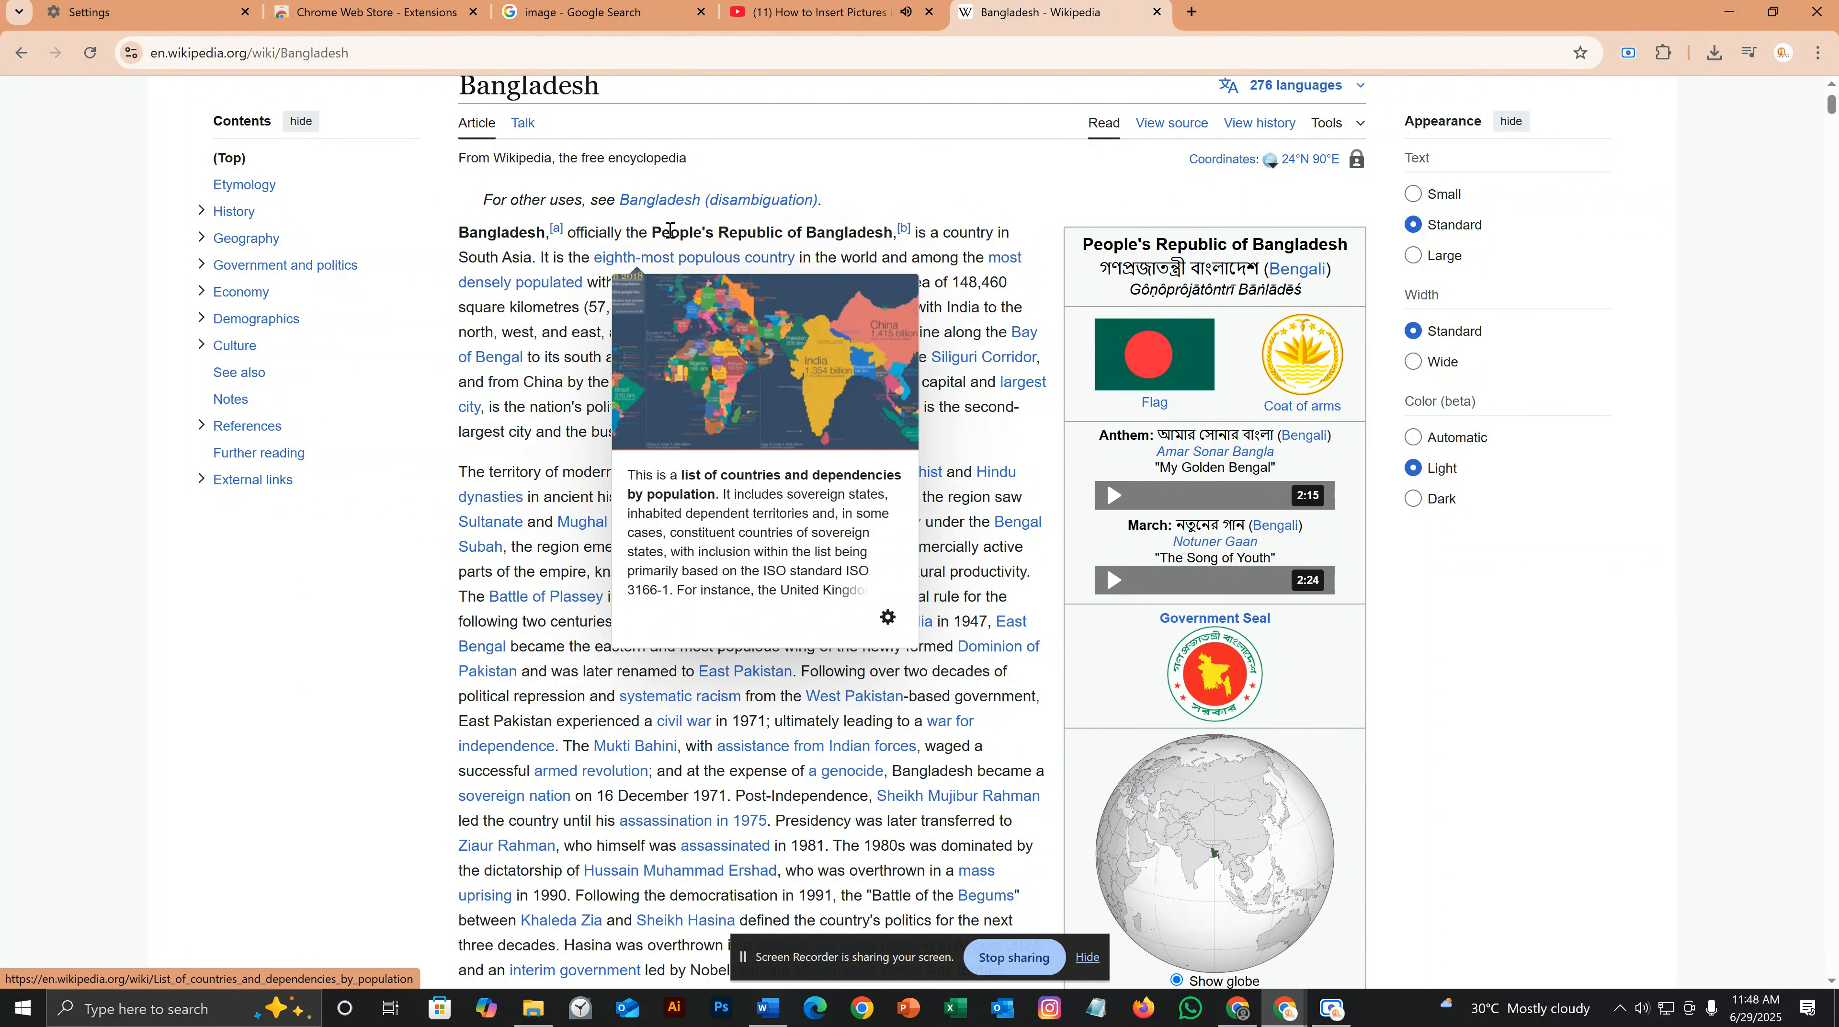
mouse_move(653, 209)
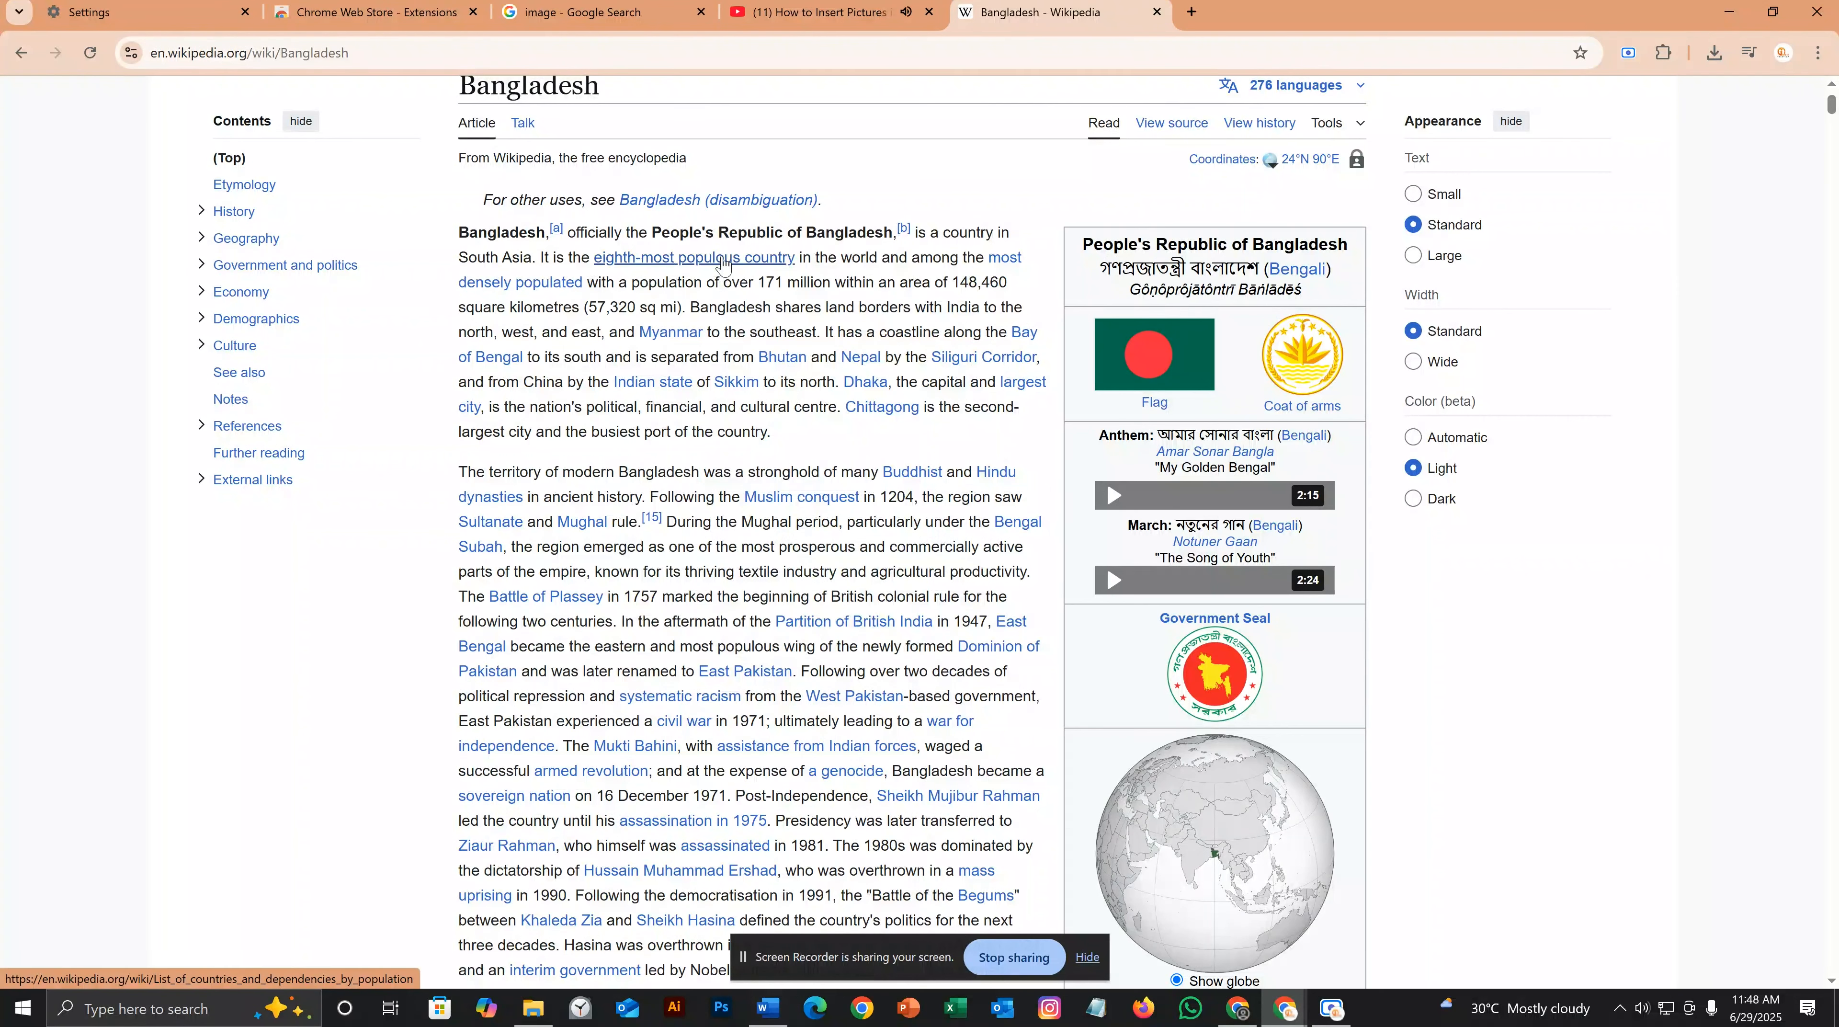
mouse_move(723, 264)
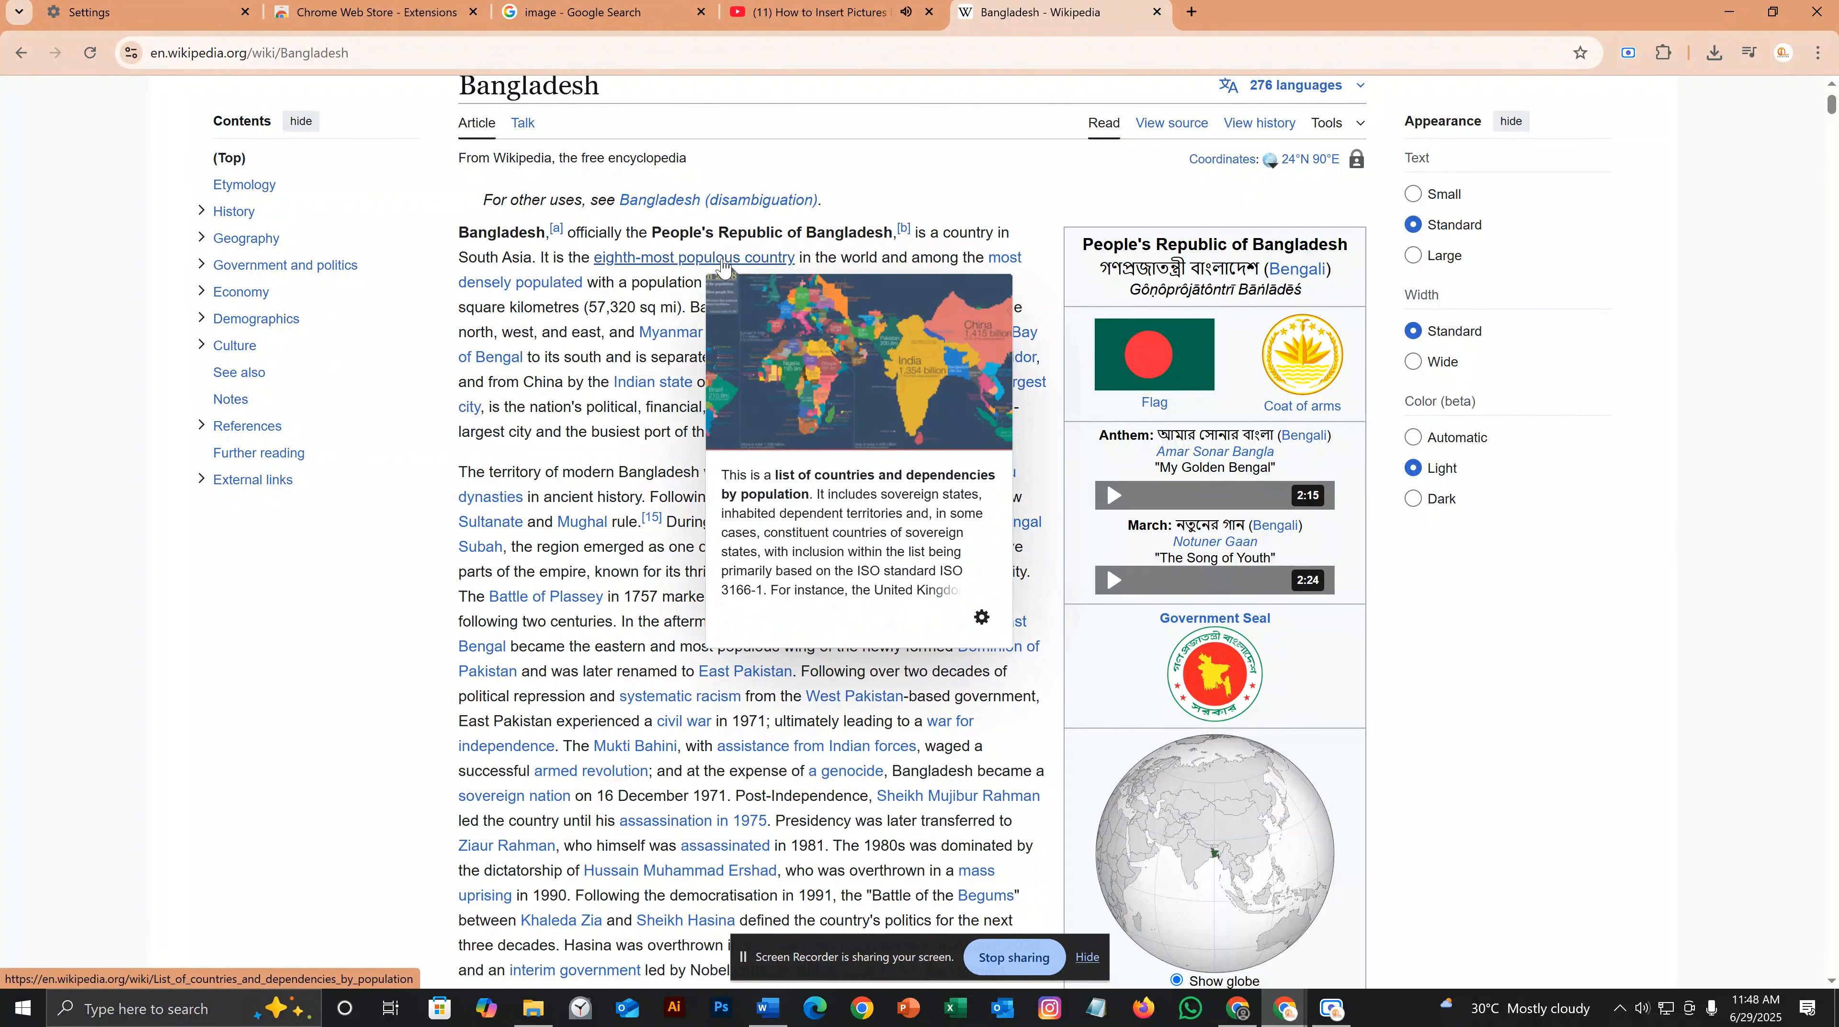
left_click(751, 261)
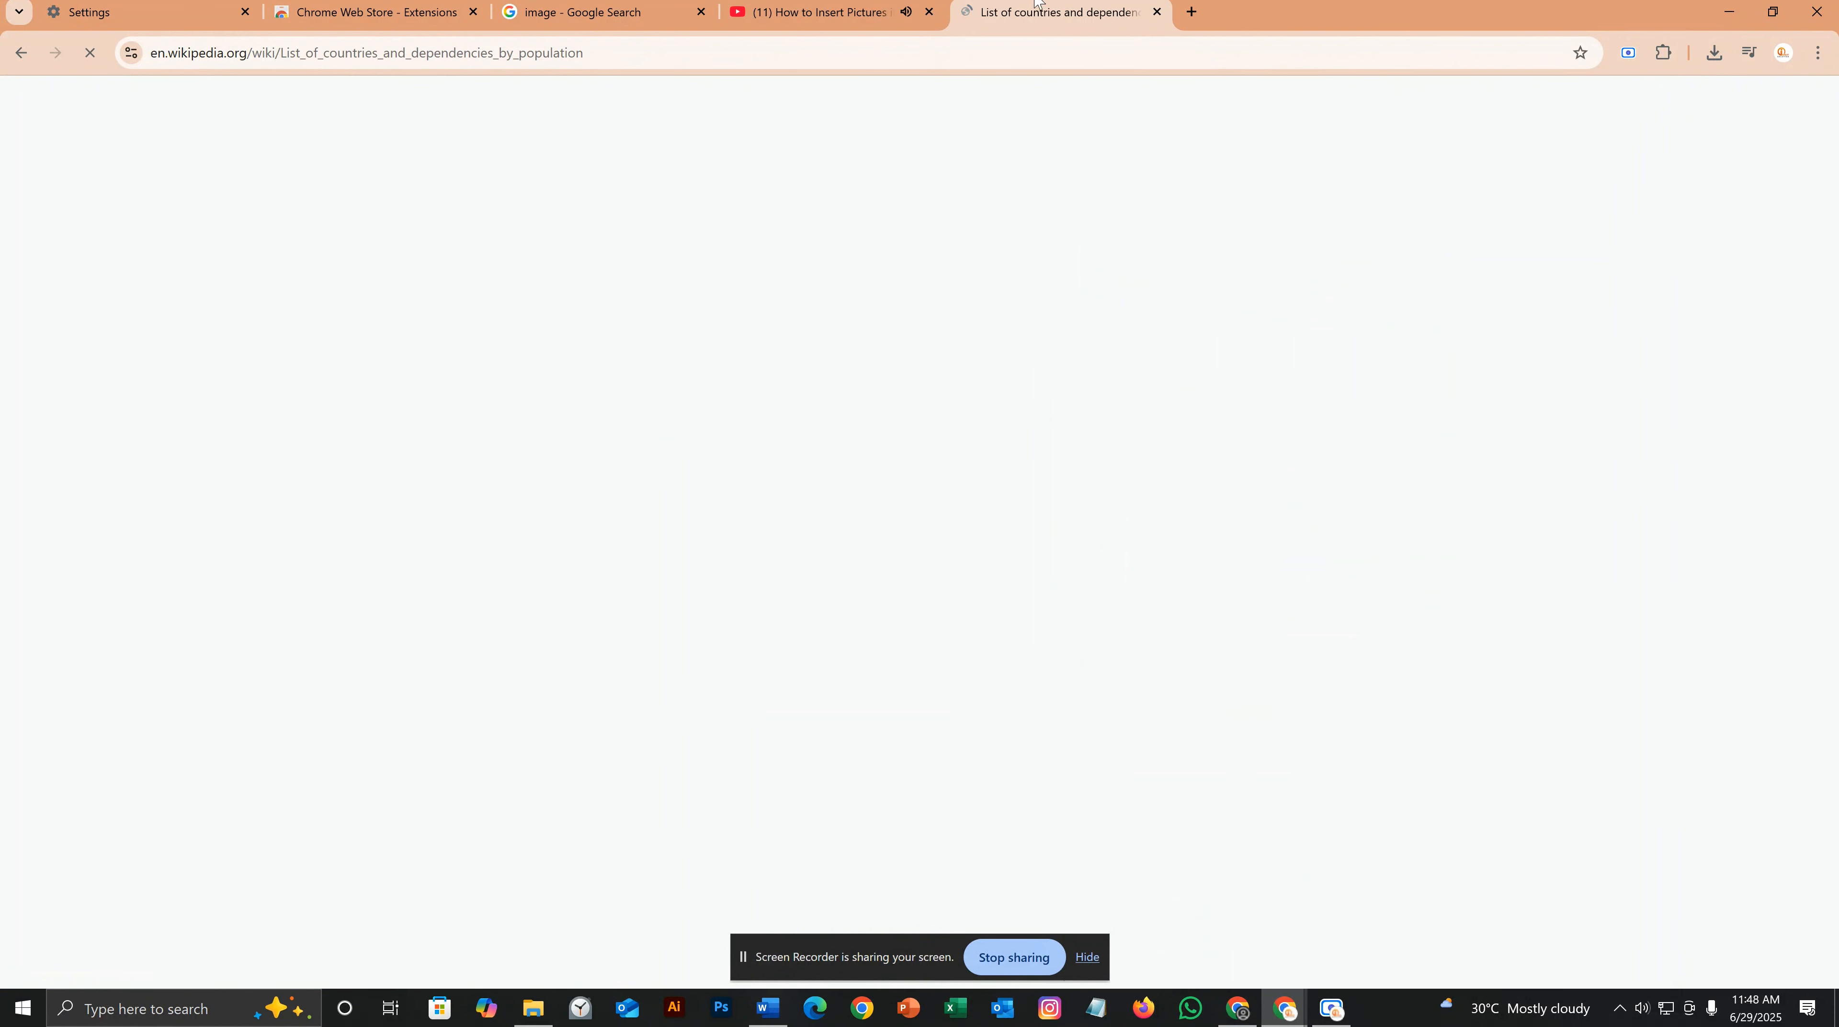
left_click(19, 54)
Copy the entire opening paragraph of the Bangladesh article.
scroll(999, 834, "down", 3)
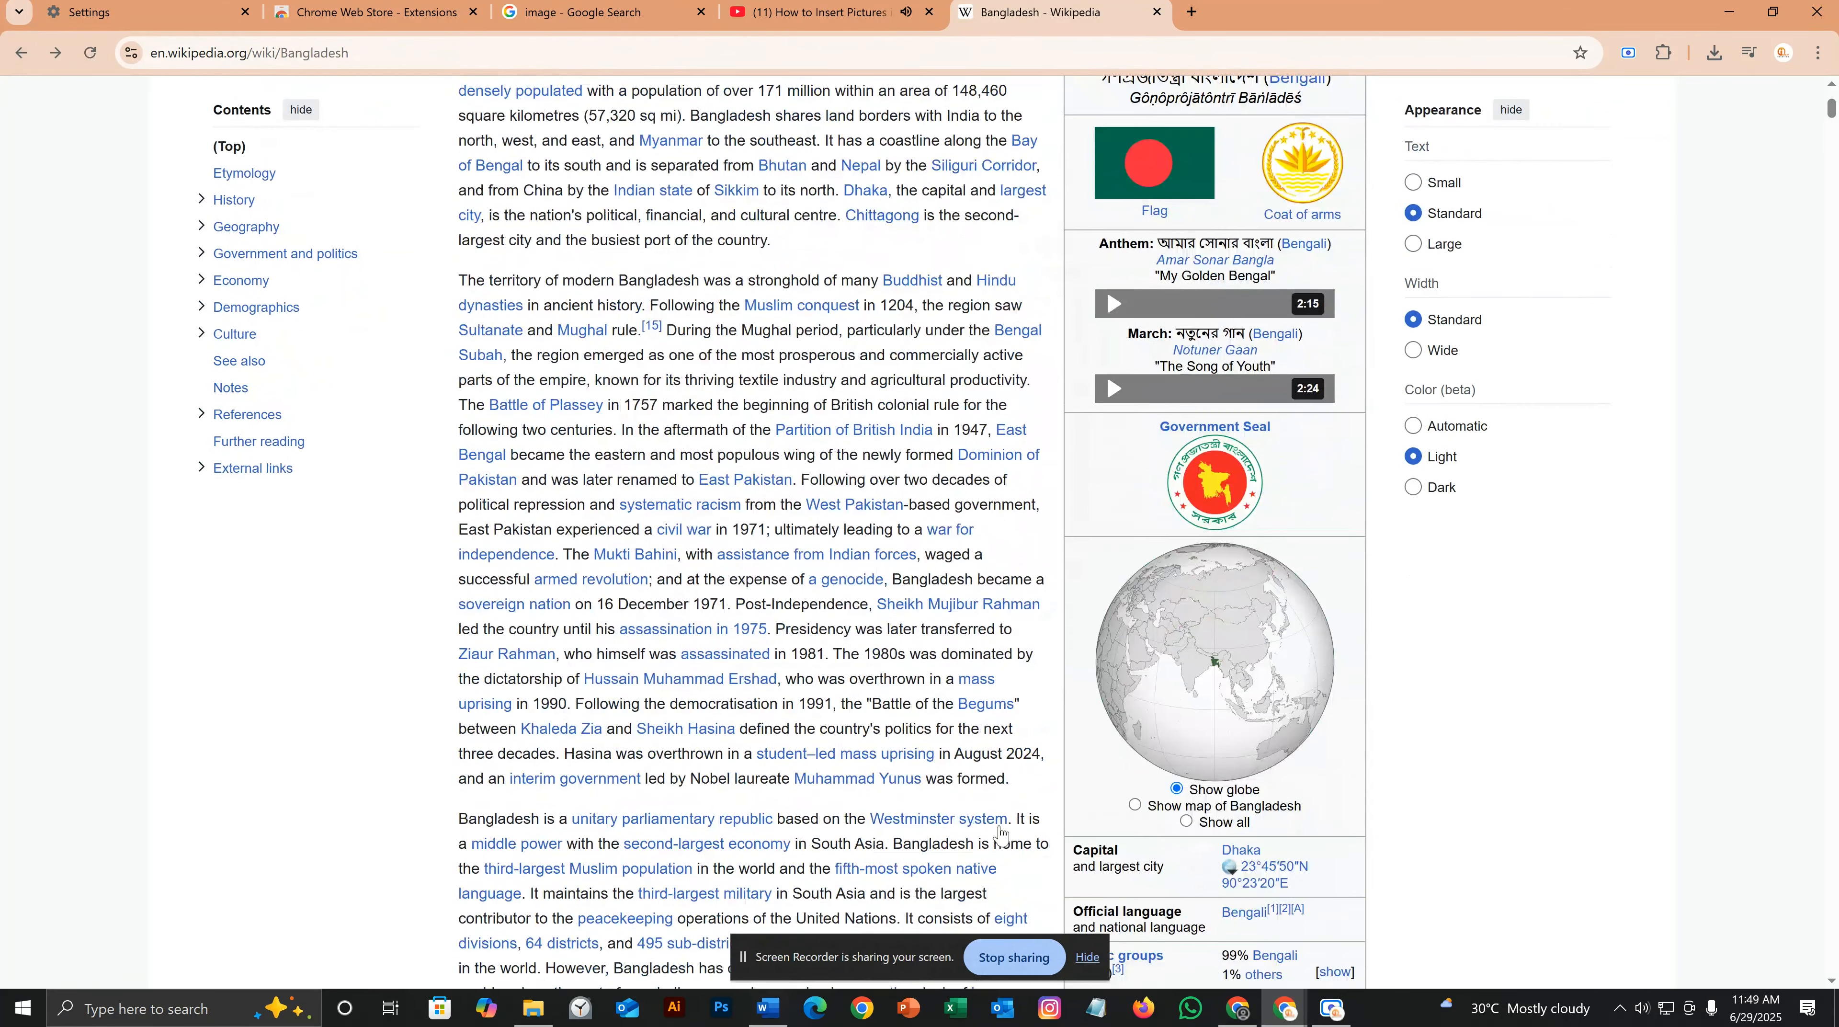
scroll(985, 780, "up", 2)
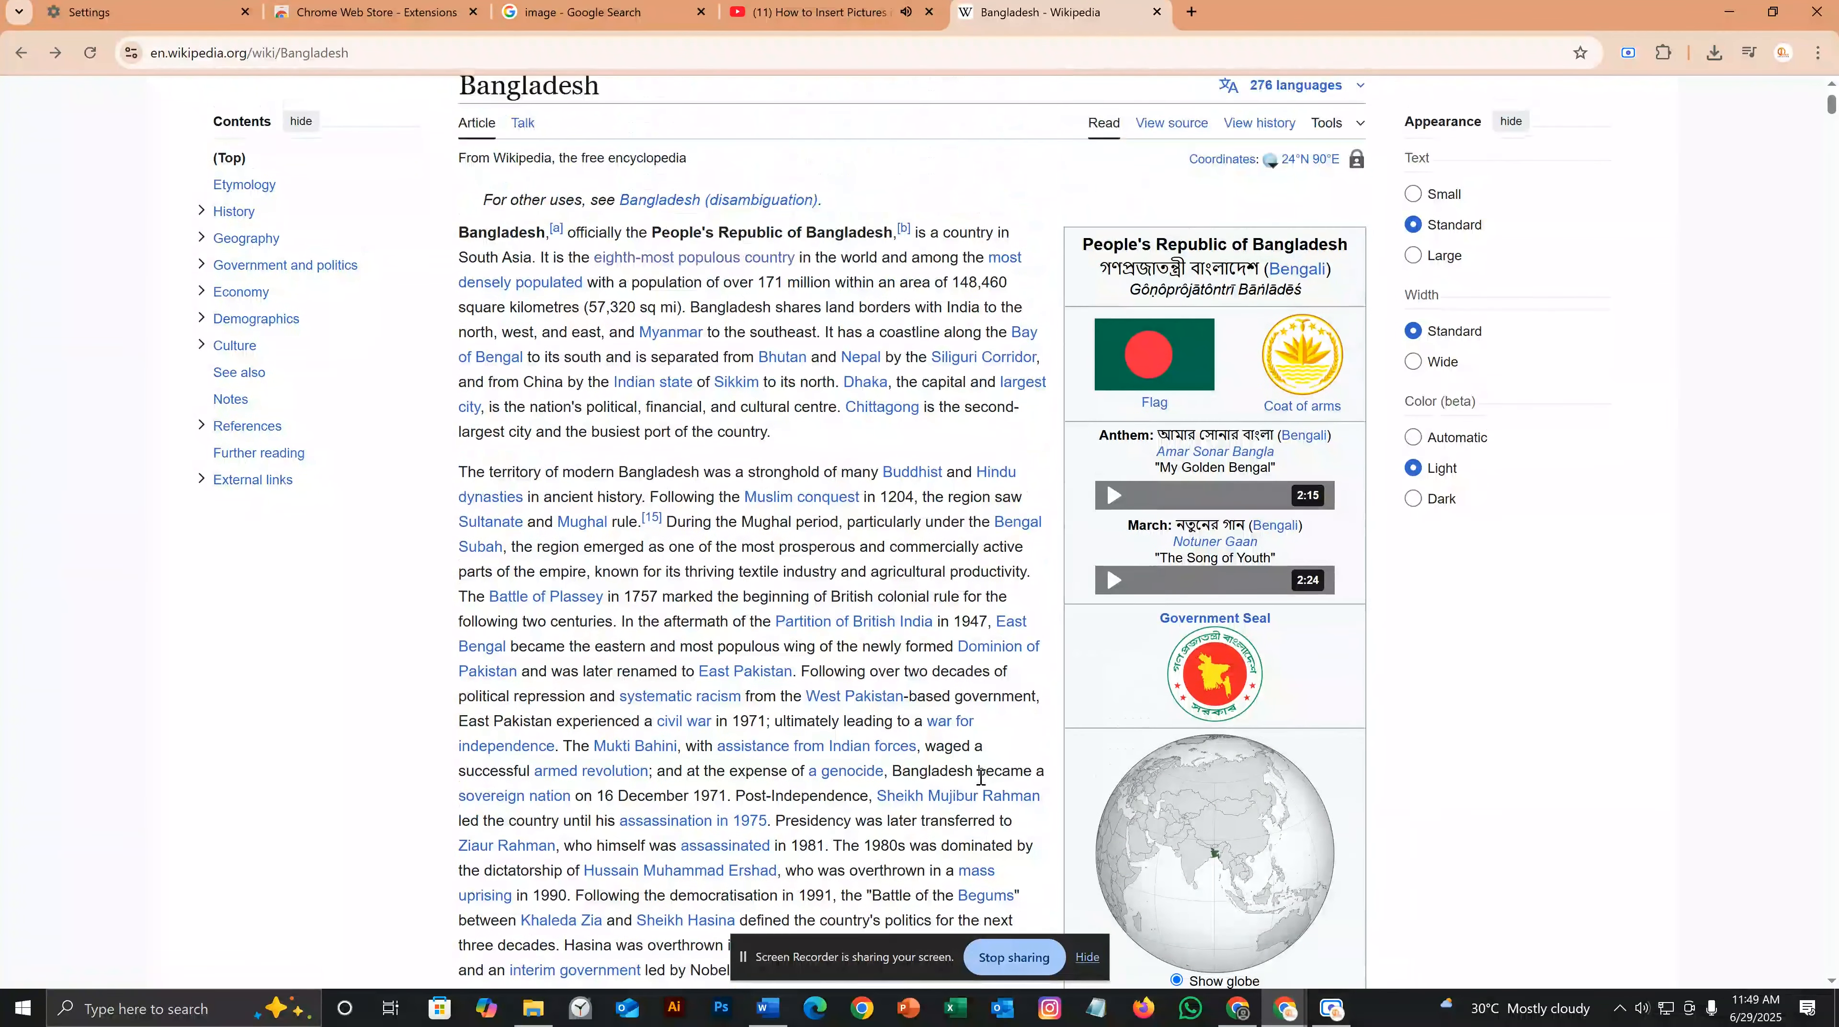
left_click_drag(772, 432, 454, 235)
key("ctrl+c")
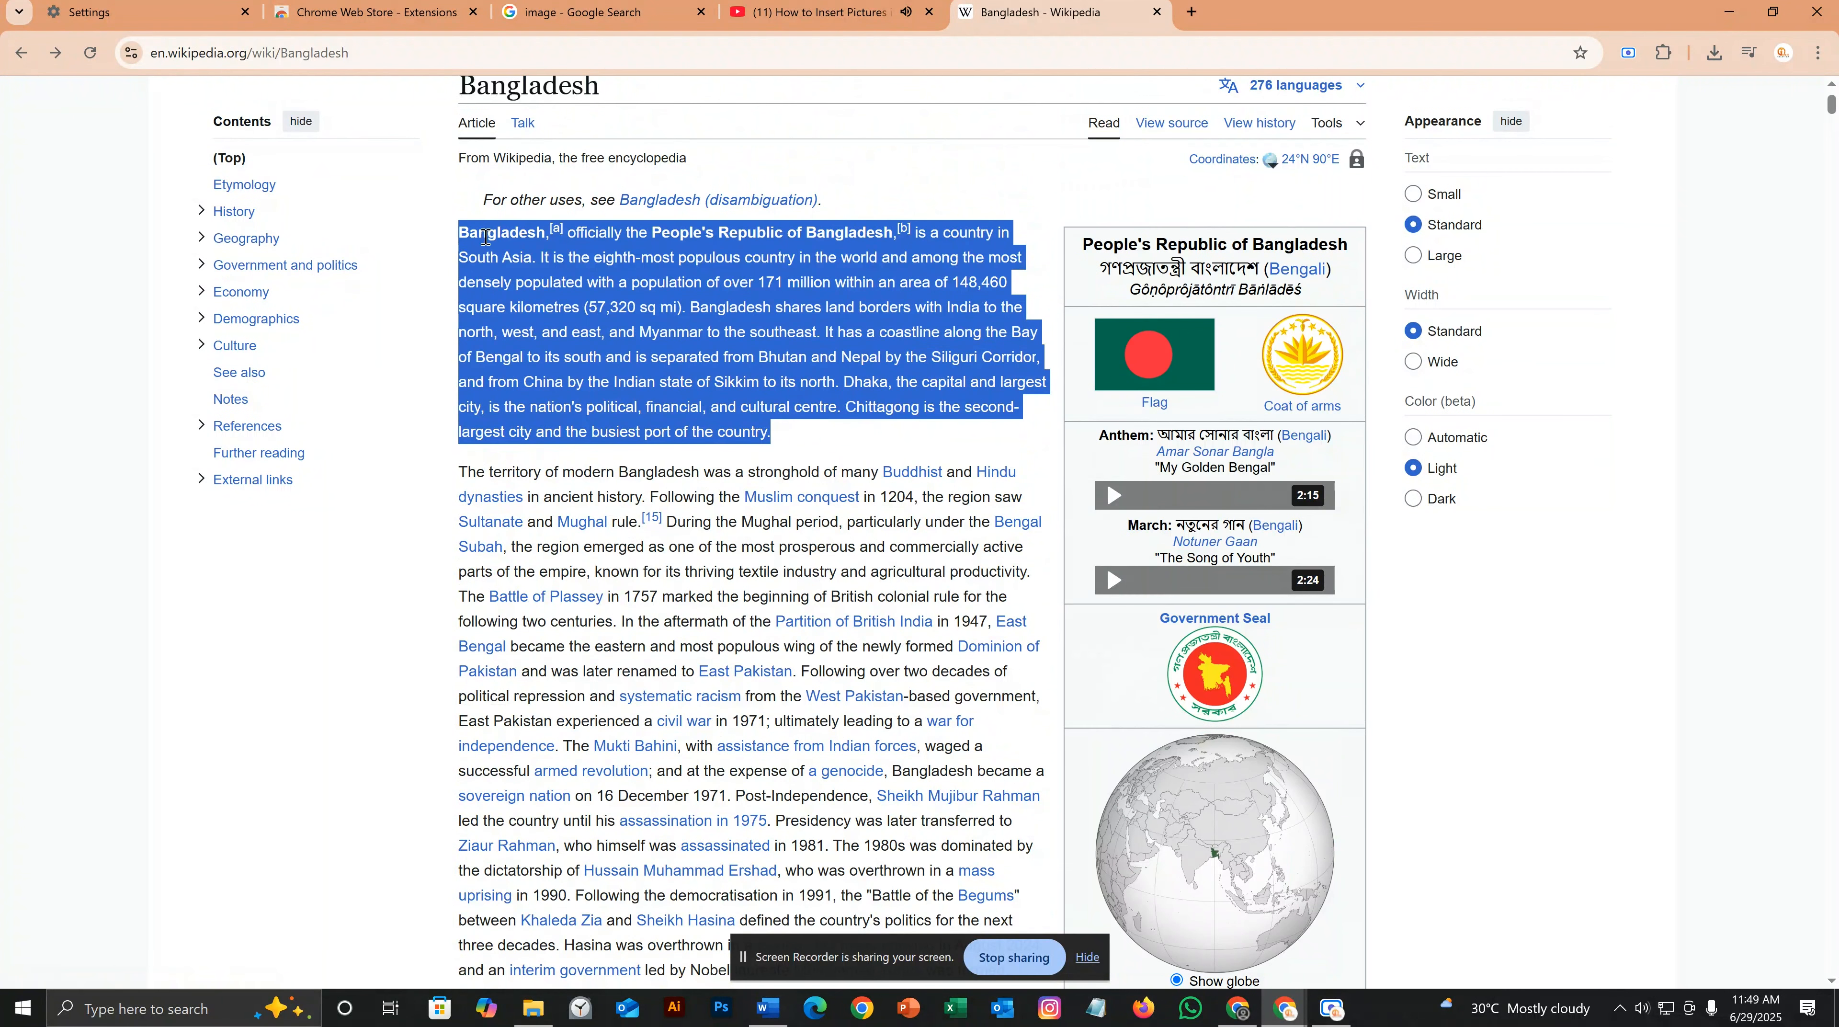
right_click(486, 237)
left_click(533, 264)
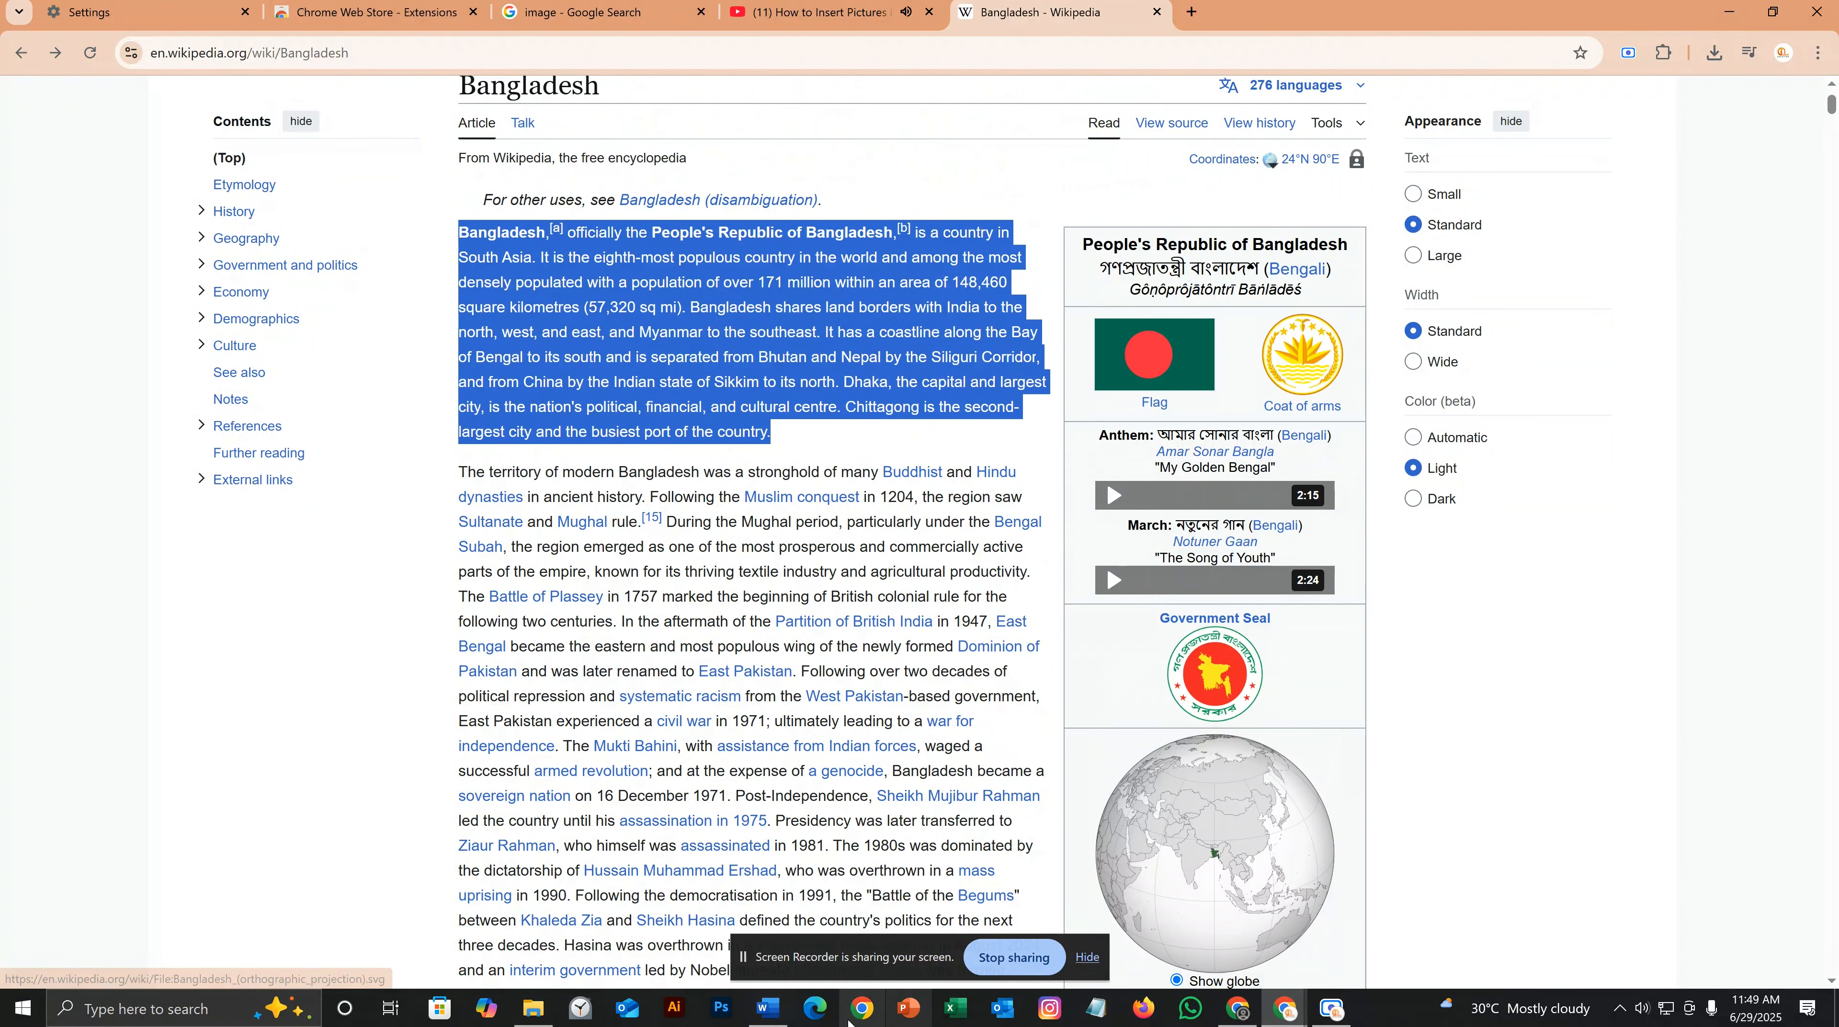
Switch to Word and paste the copied Bangladesh paragraph into the blank document.
left_click(767, 1008)
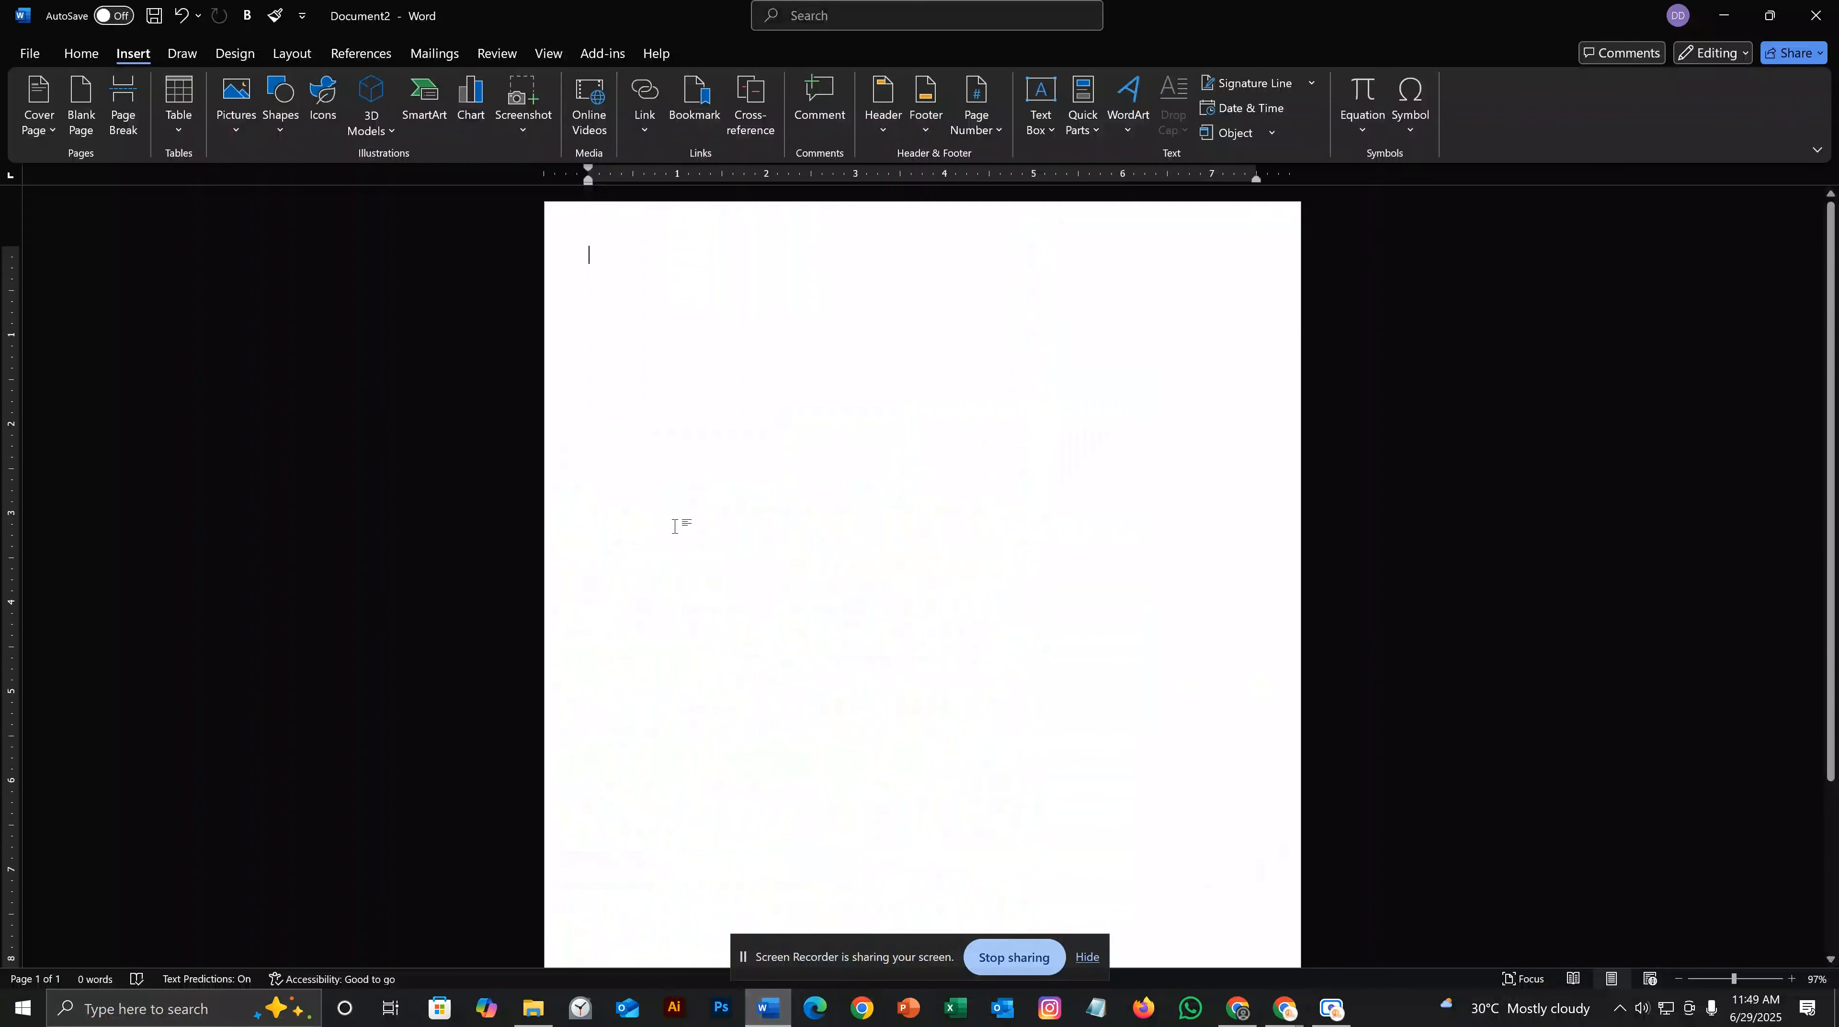
right_click(603, 261)
left_click(712, 389)
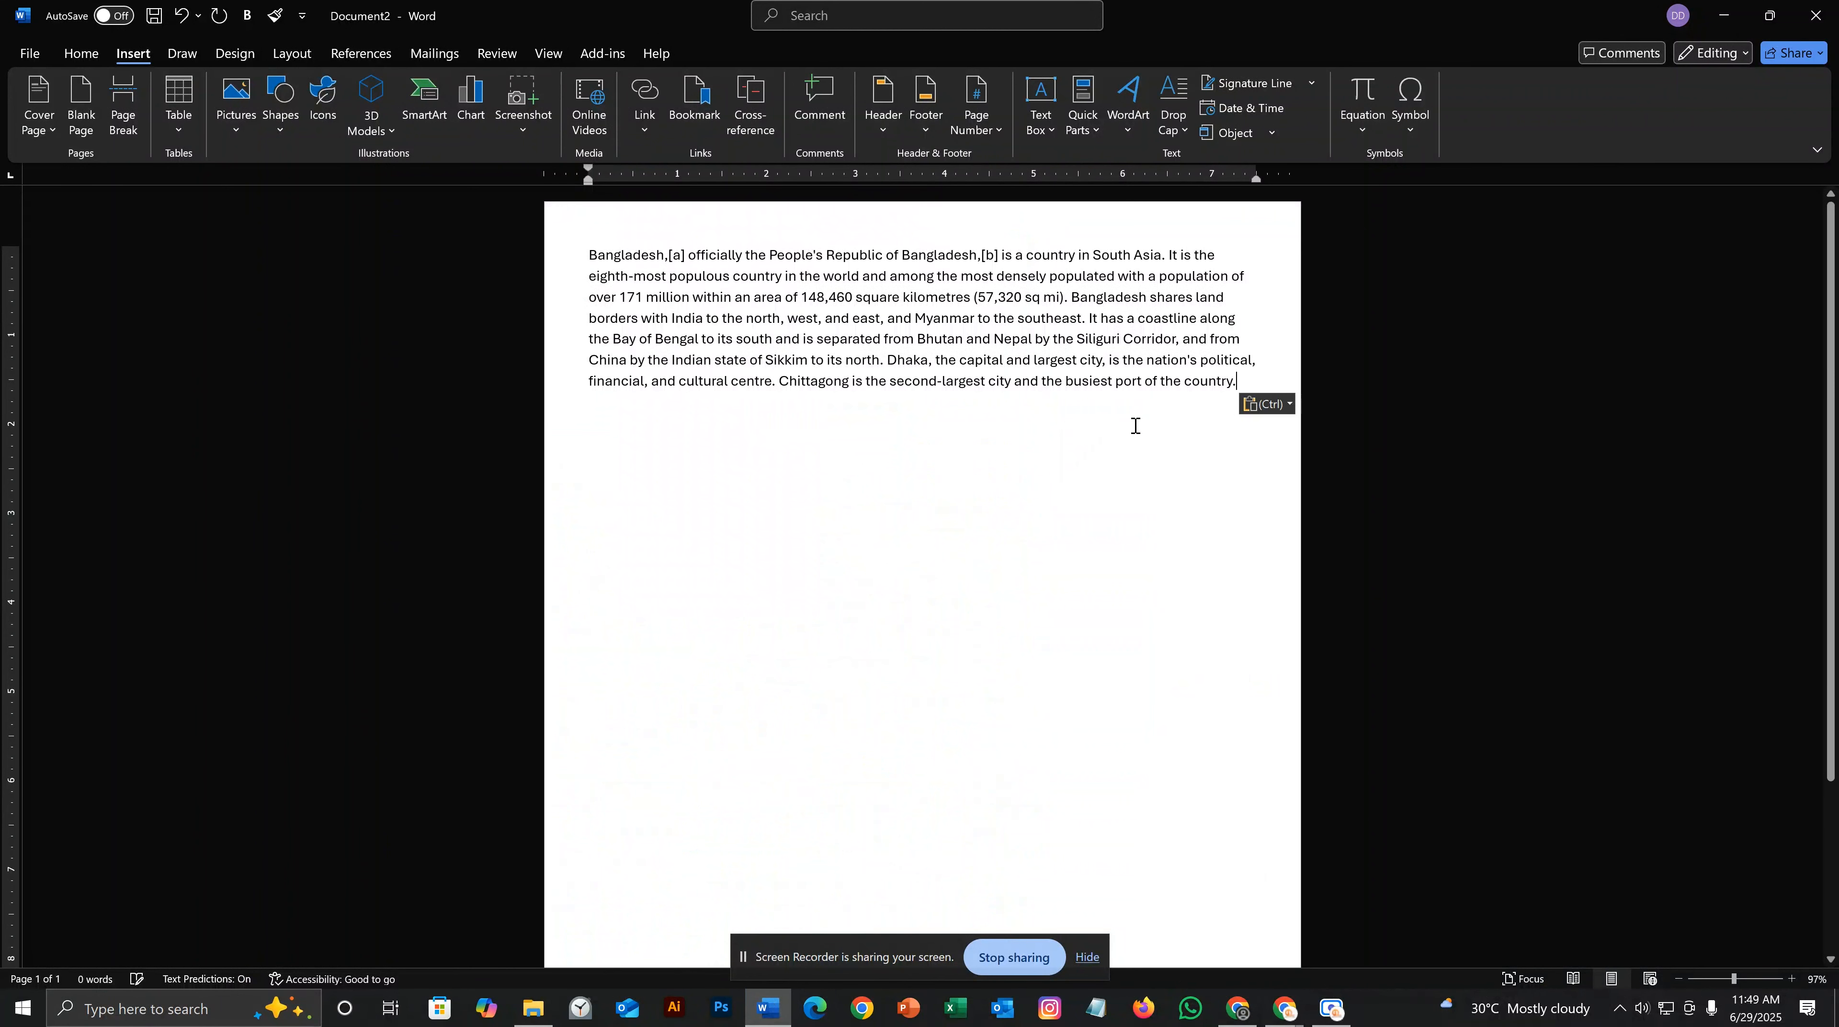
key("ctrl+a")
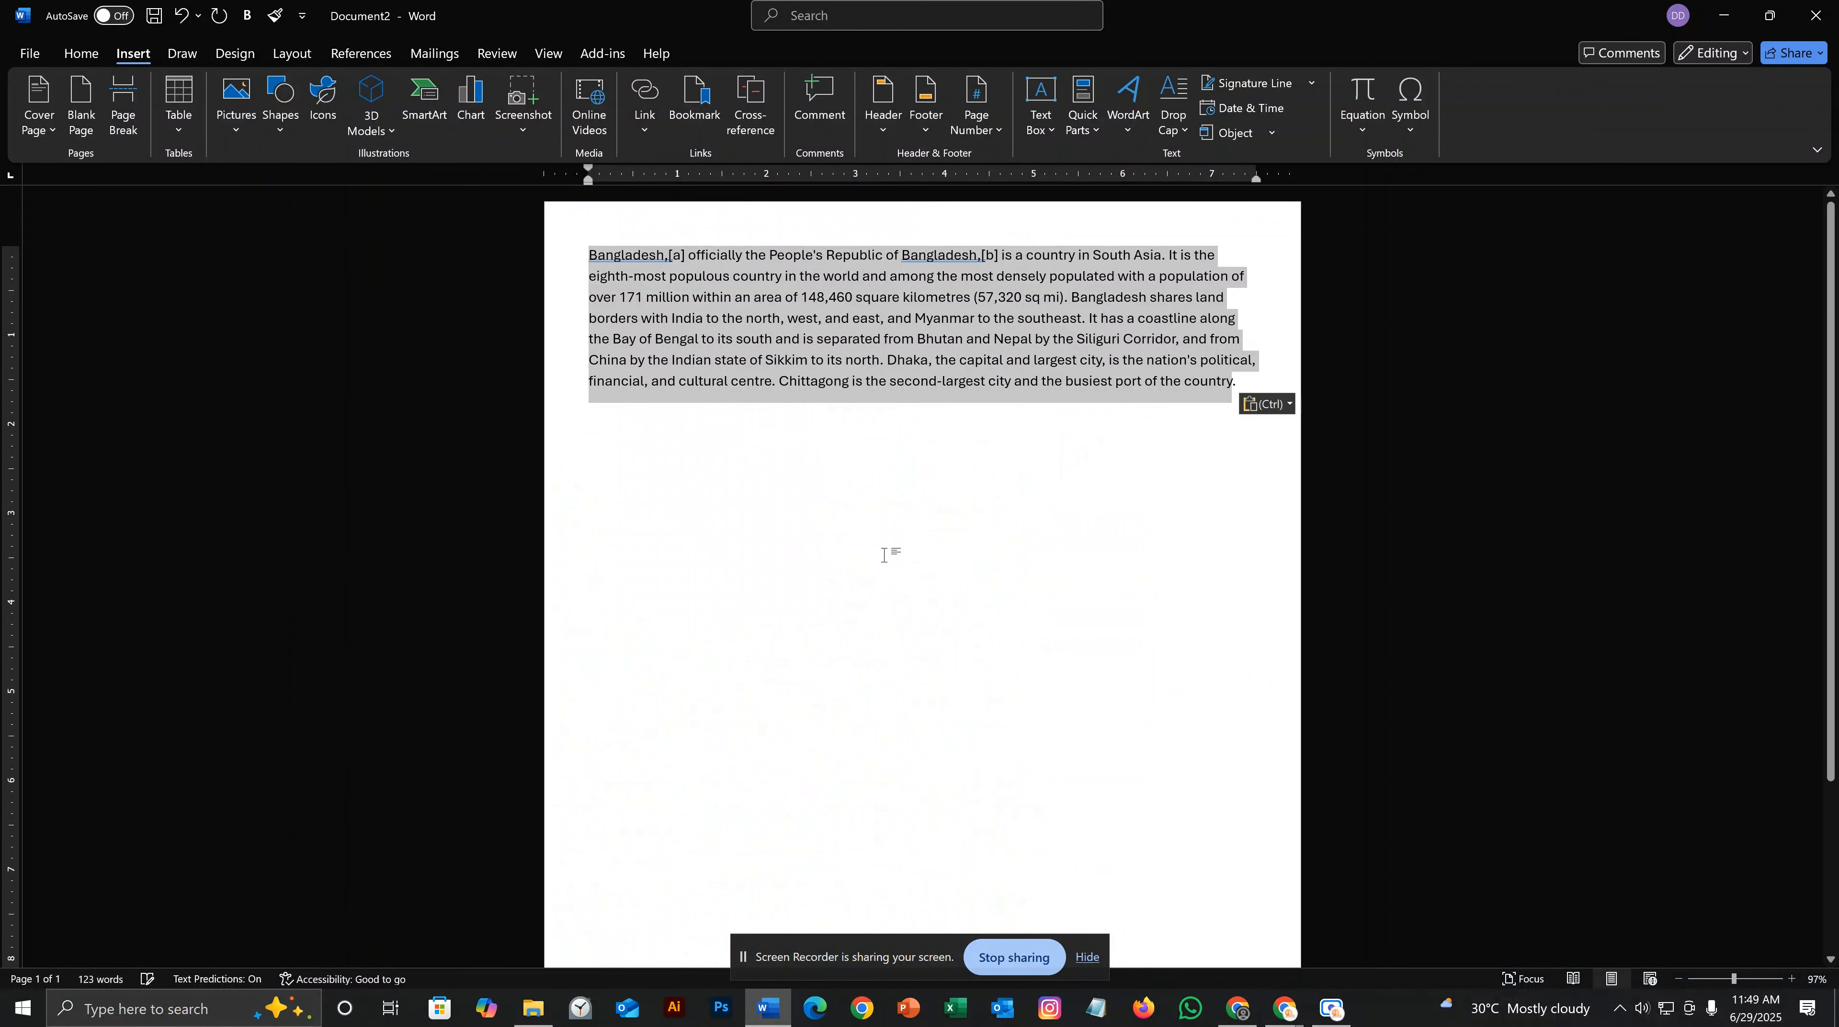
scroll(889, 584, "up", 1)
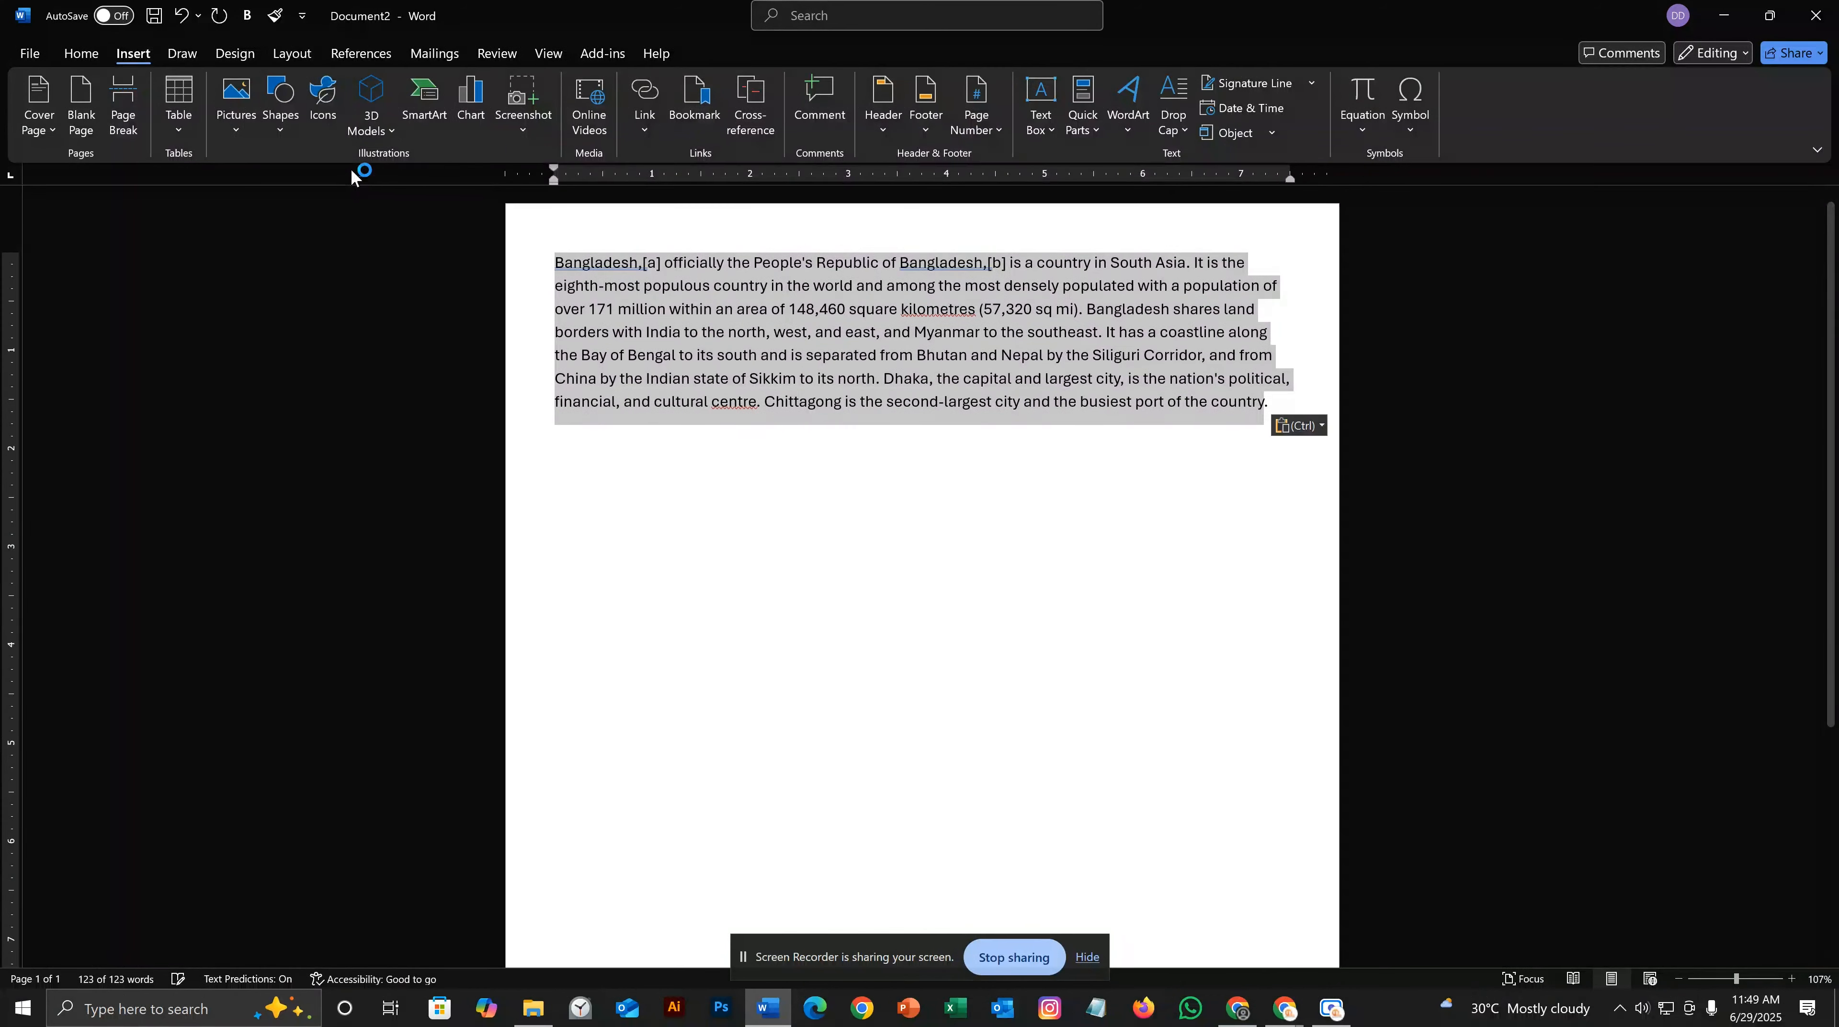
left_click(1068, 652)
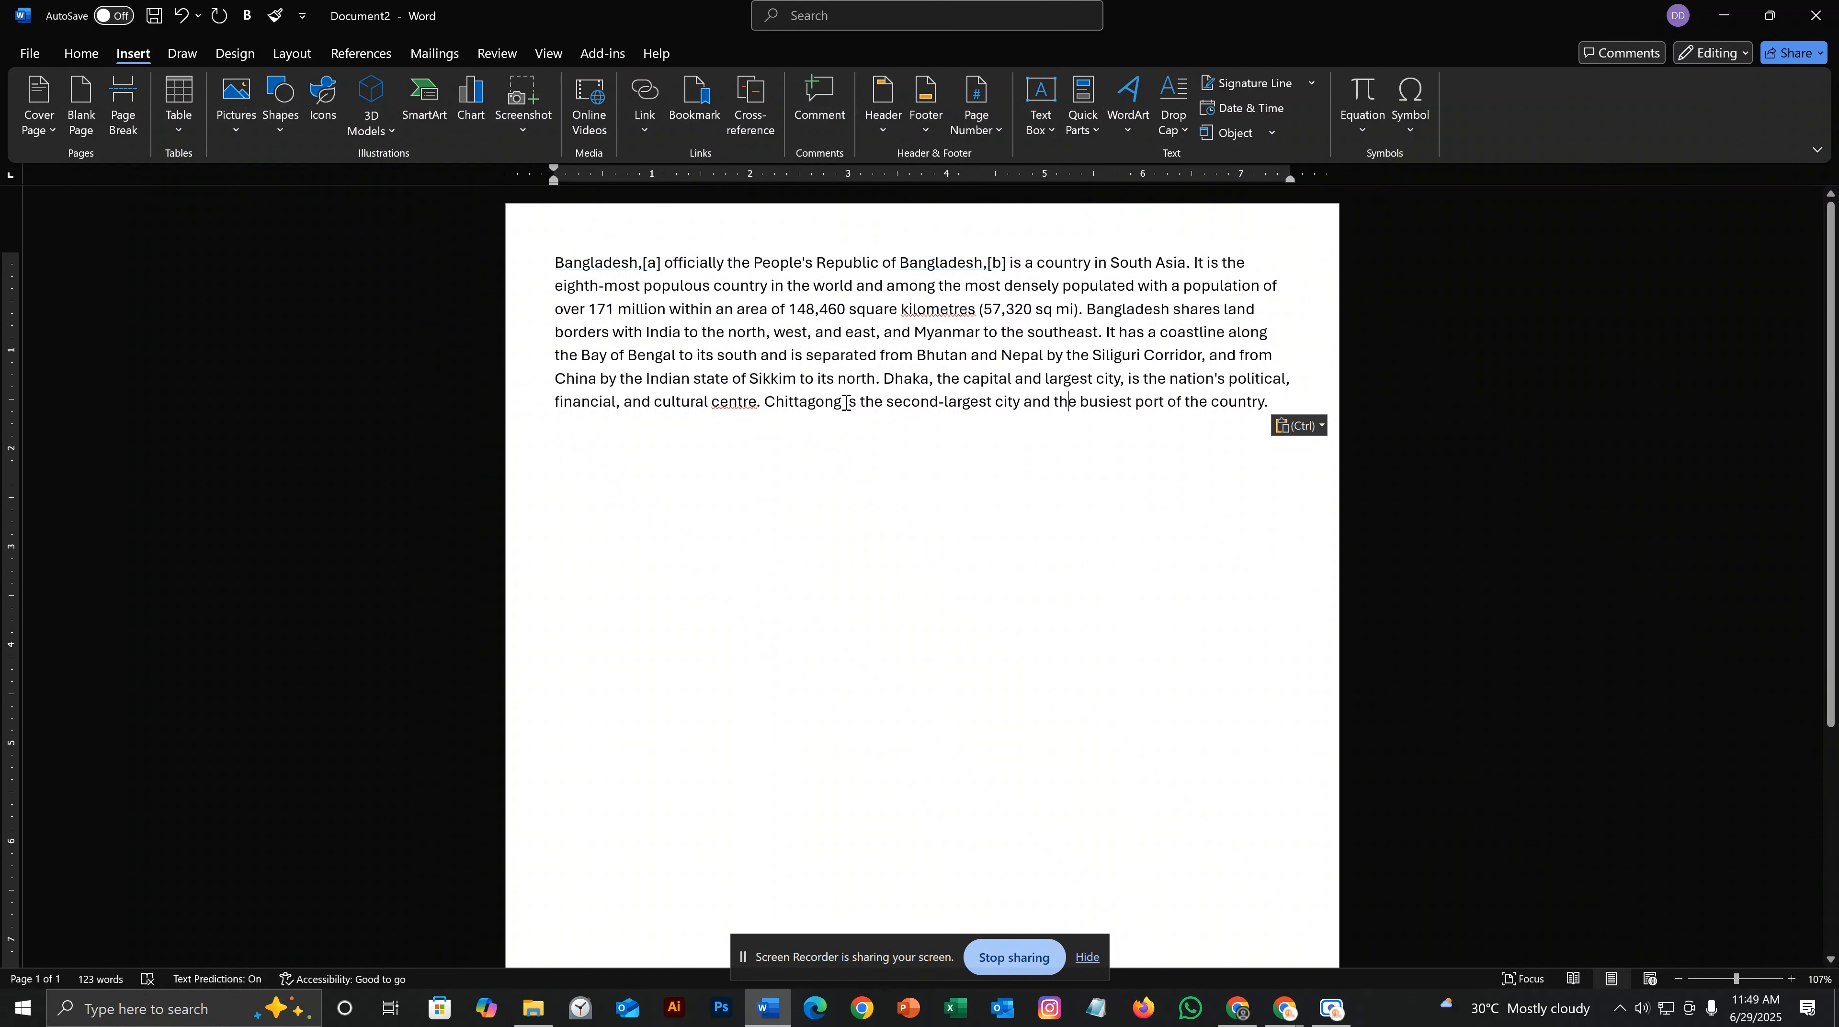
Switch to the Wikipedia window in Chrome and open the Chittagong article linked in the Bangladesh article's opening paragraph.
left_click_drag(842, 402, 763, 403)
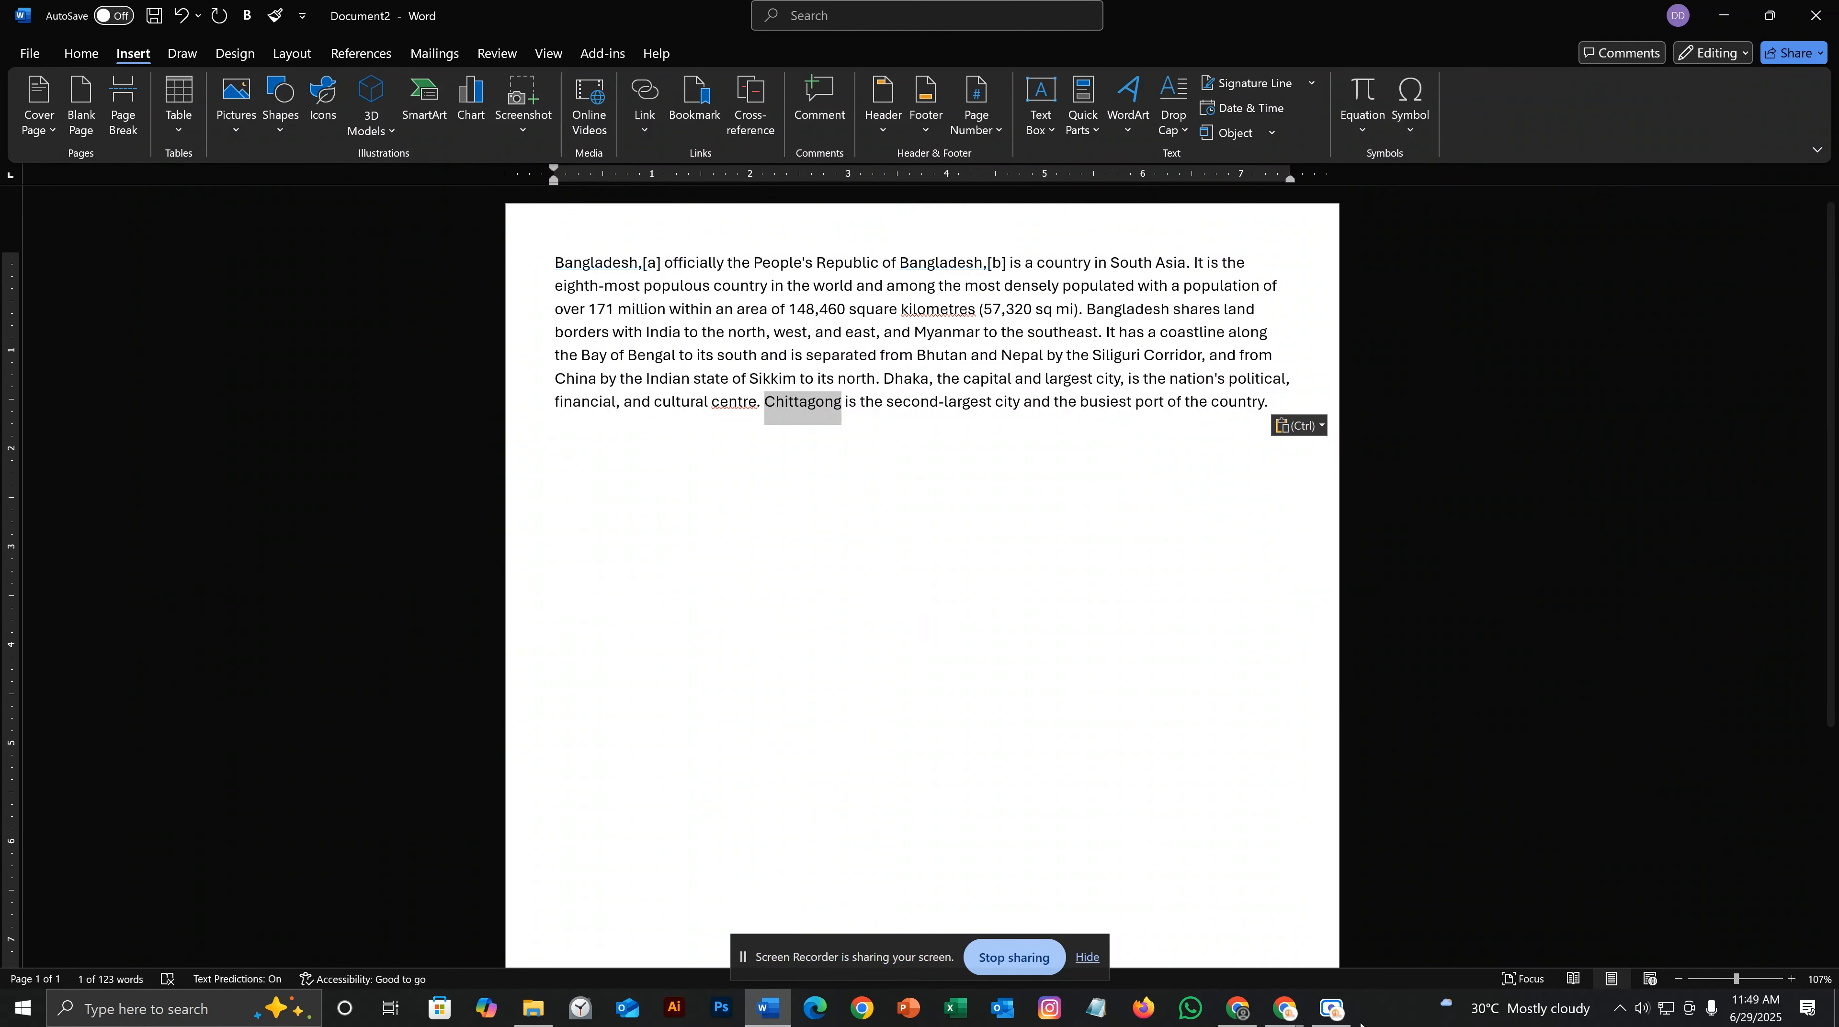
left_click(1238, 1008)
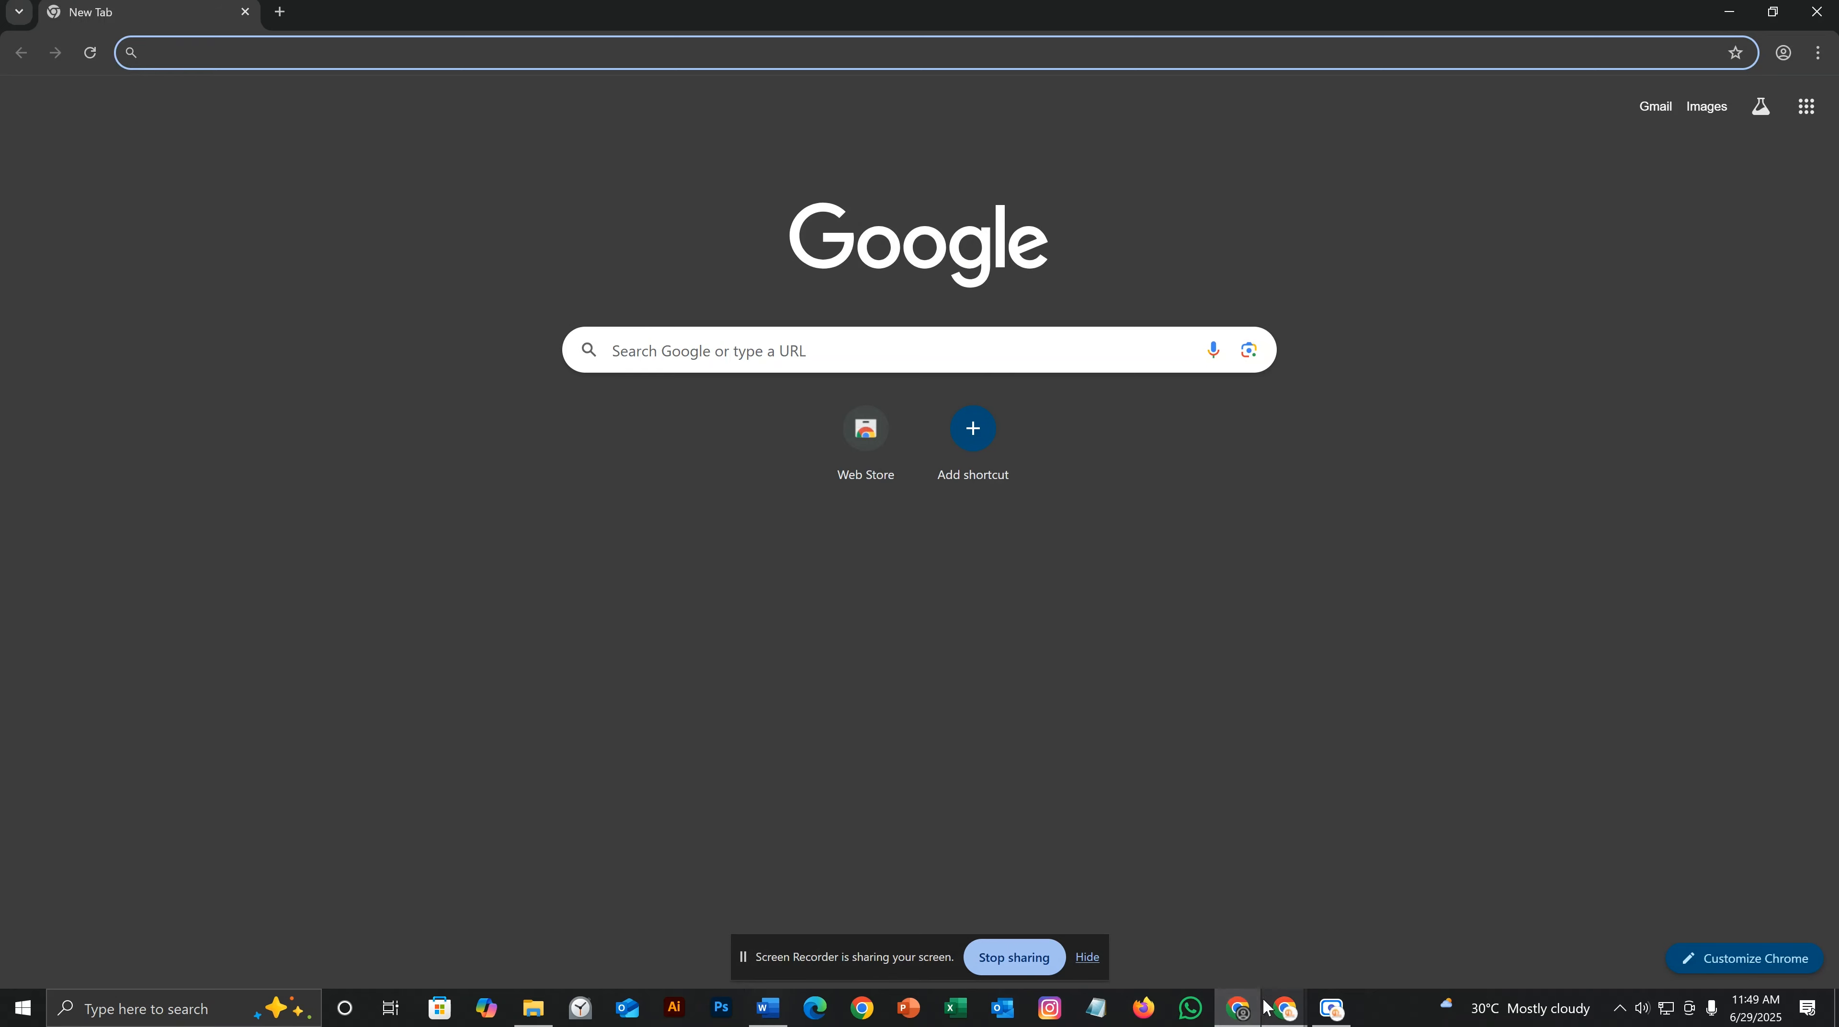
left_click(768, 1008)
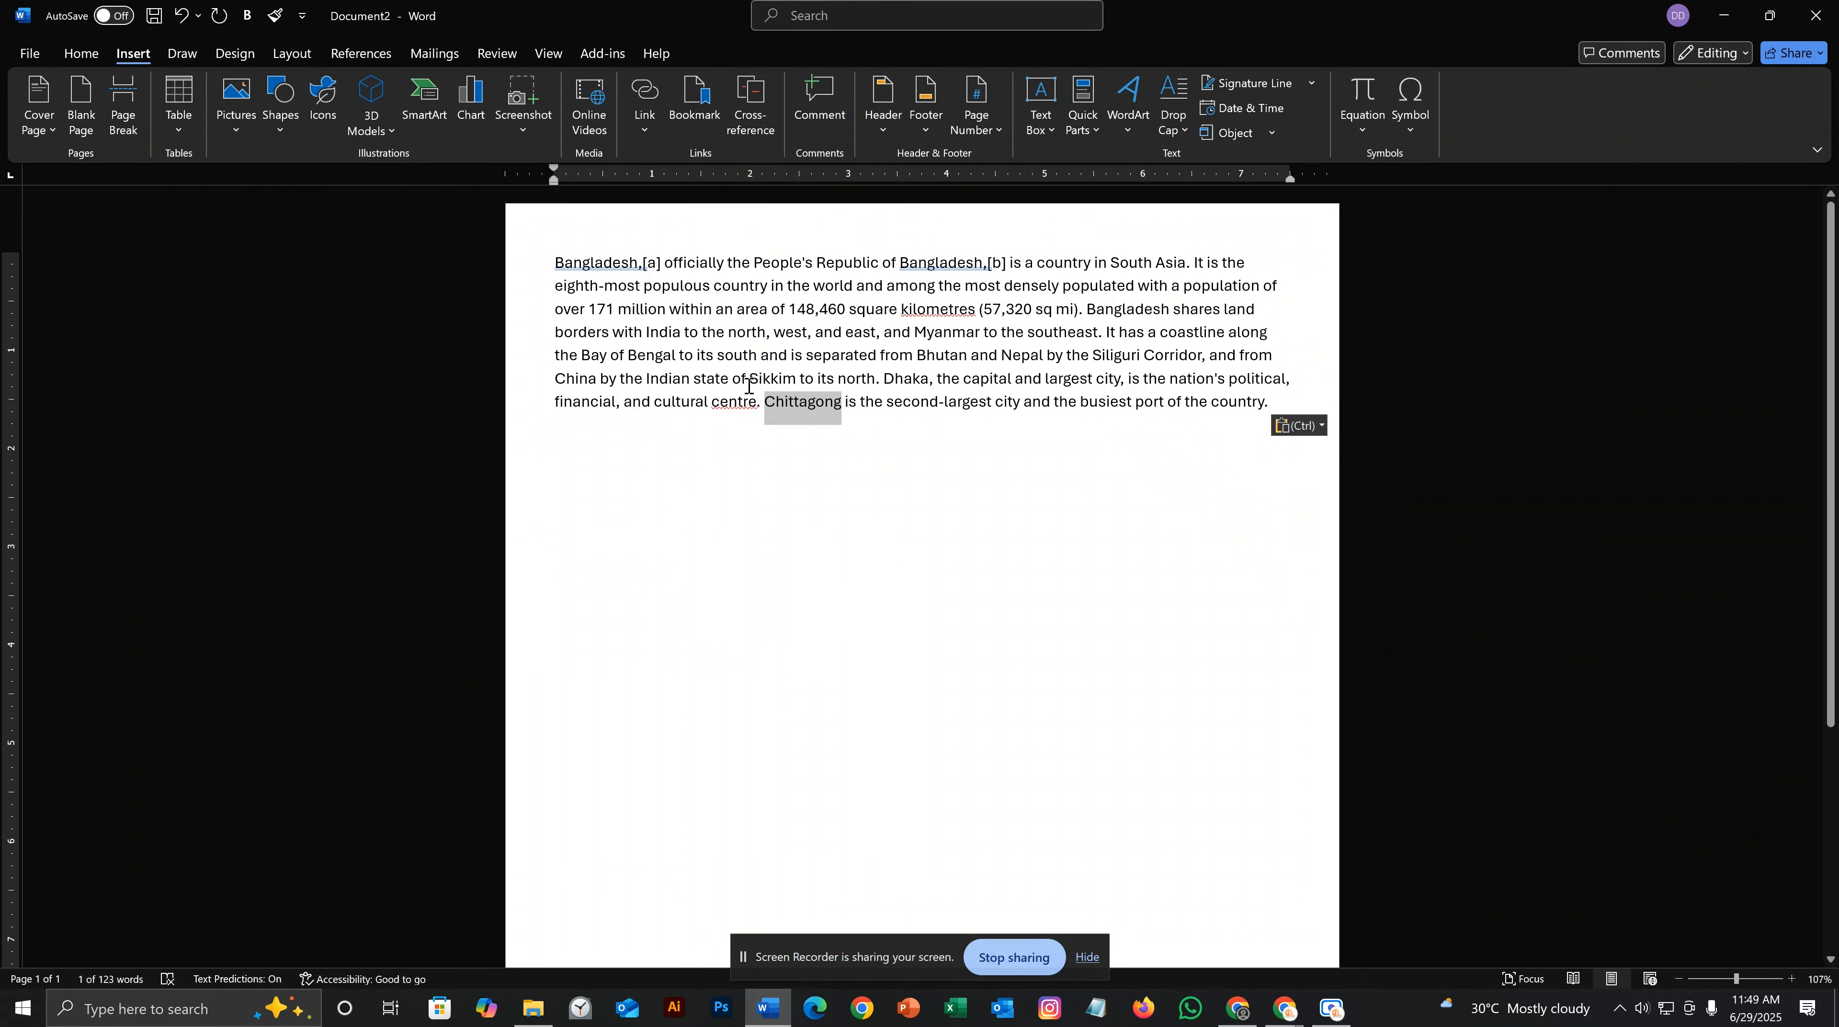
left_click(1241, 1009)
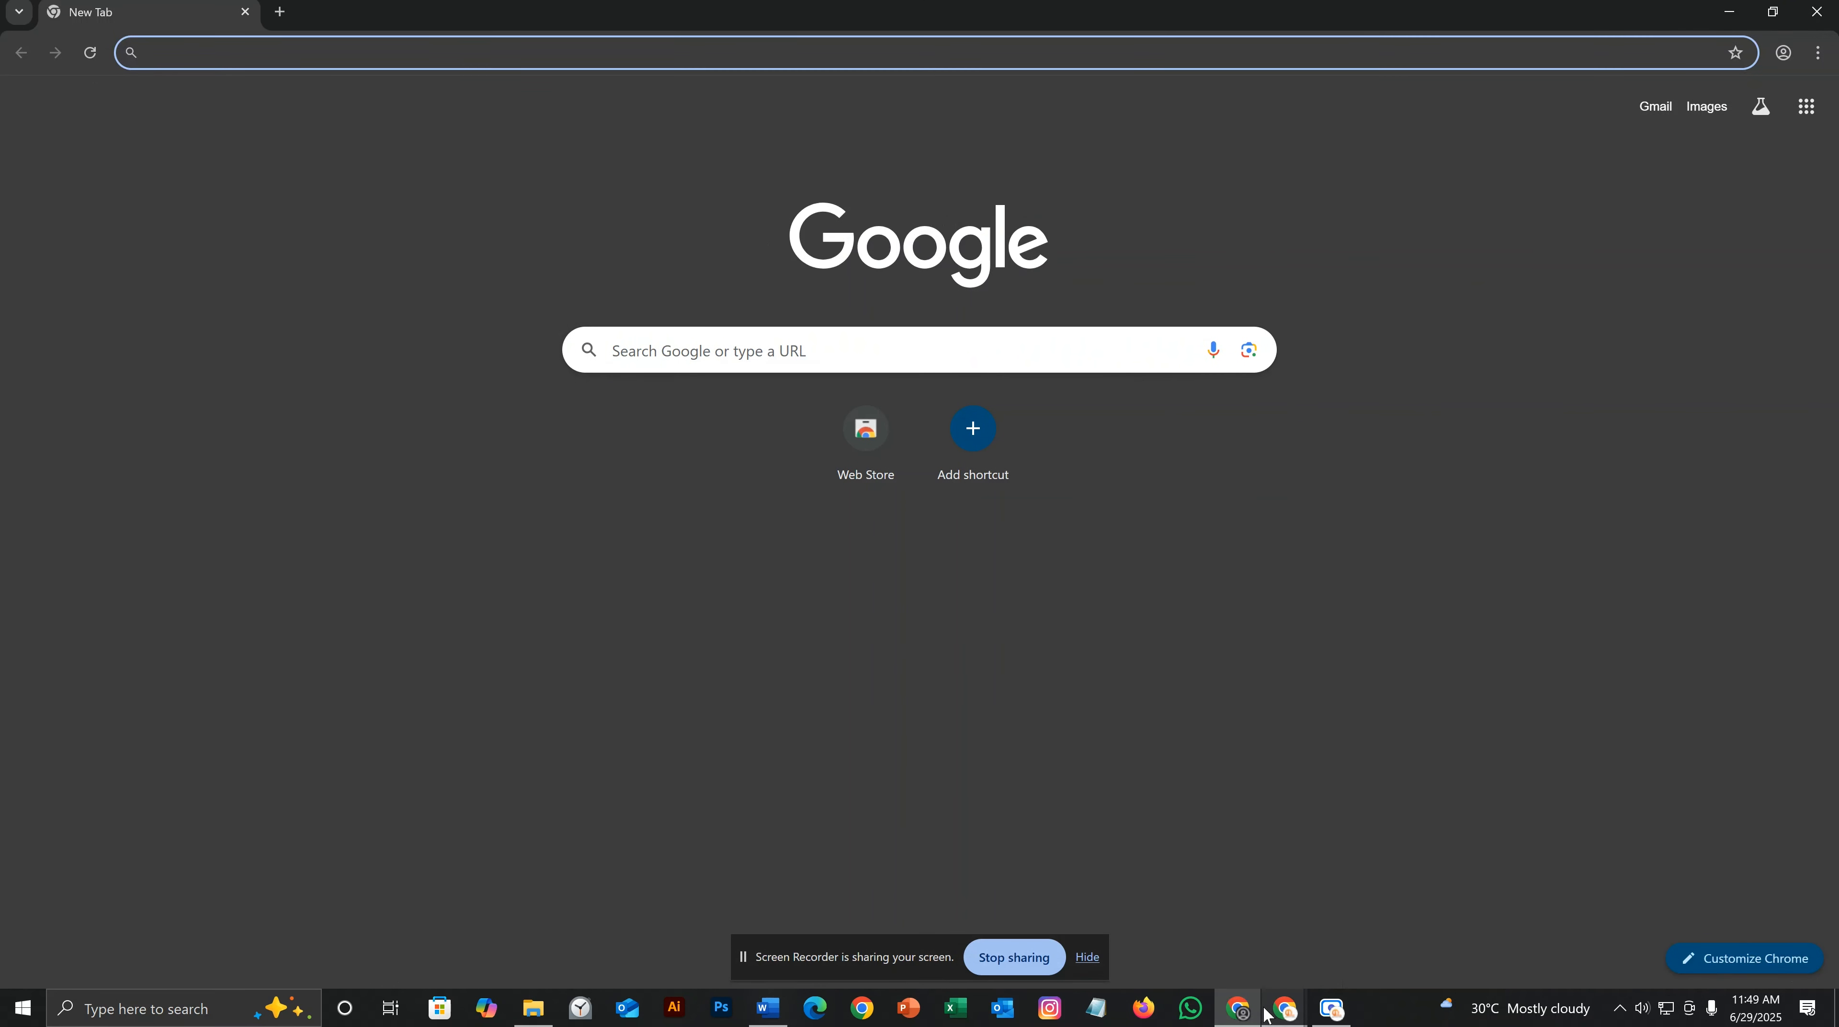
mouse_move(1269, 1011)
left_click(1231, 960)
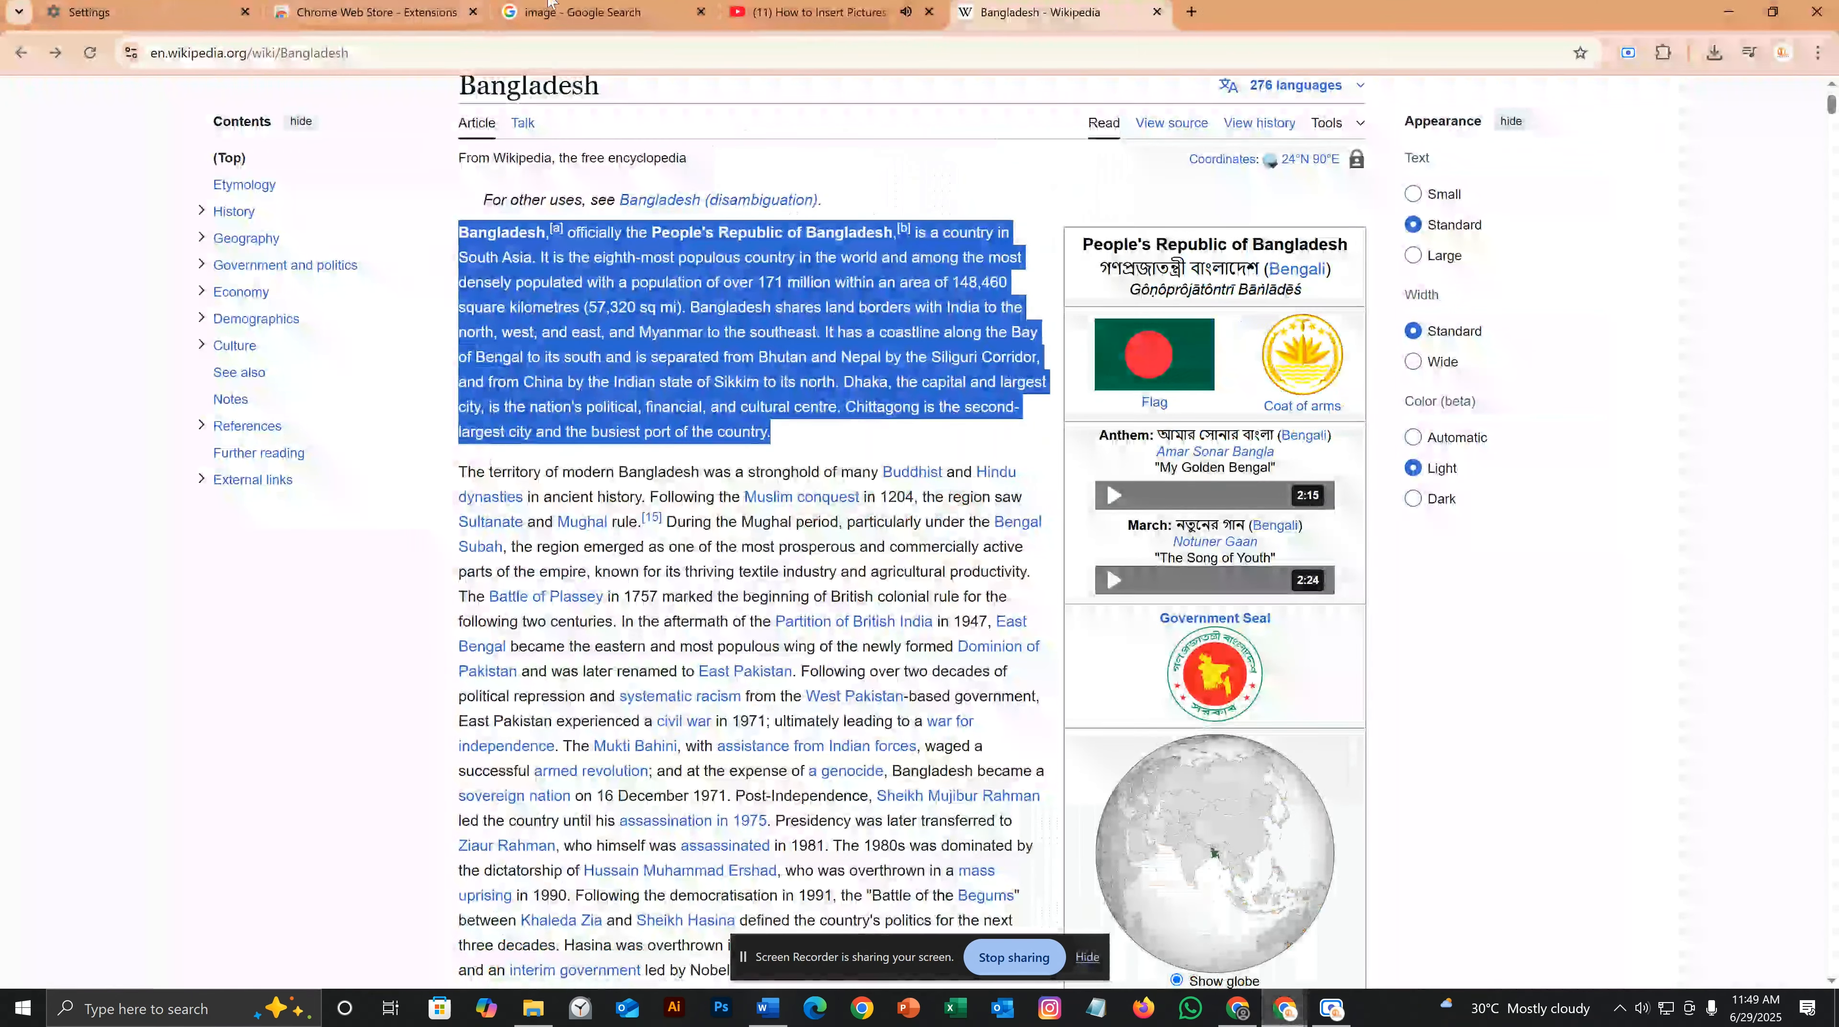
scroll(412, 600, "up", 2)
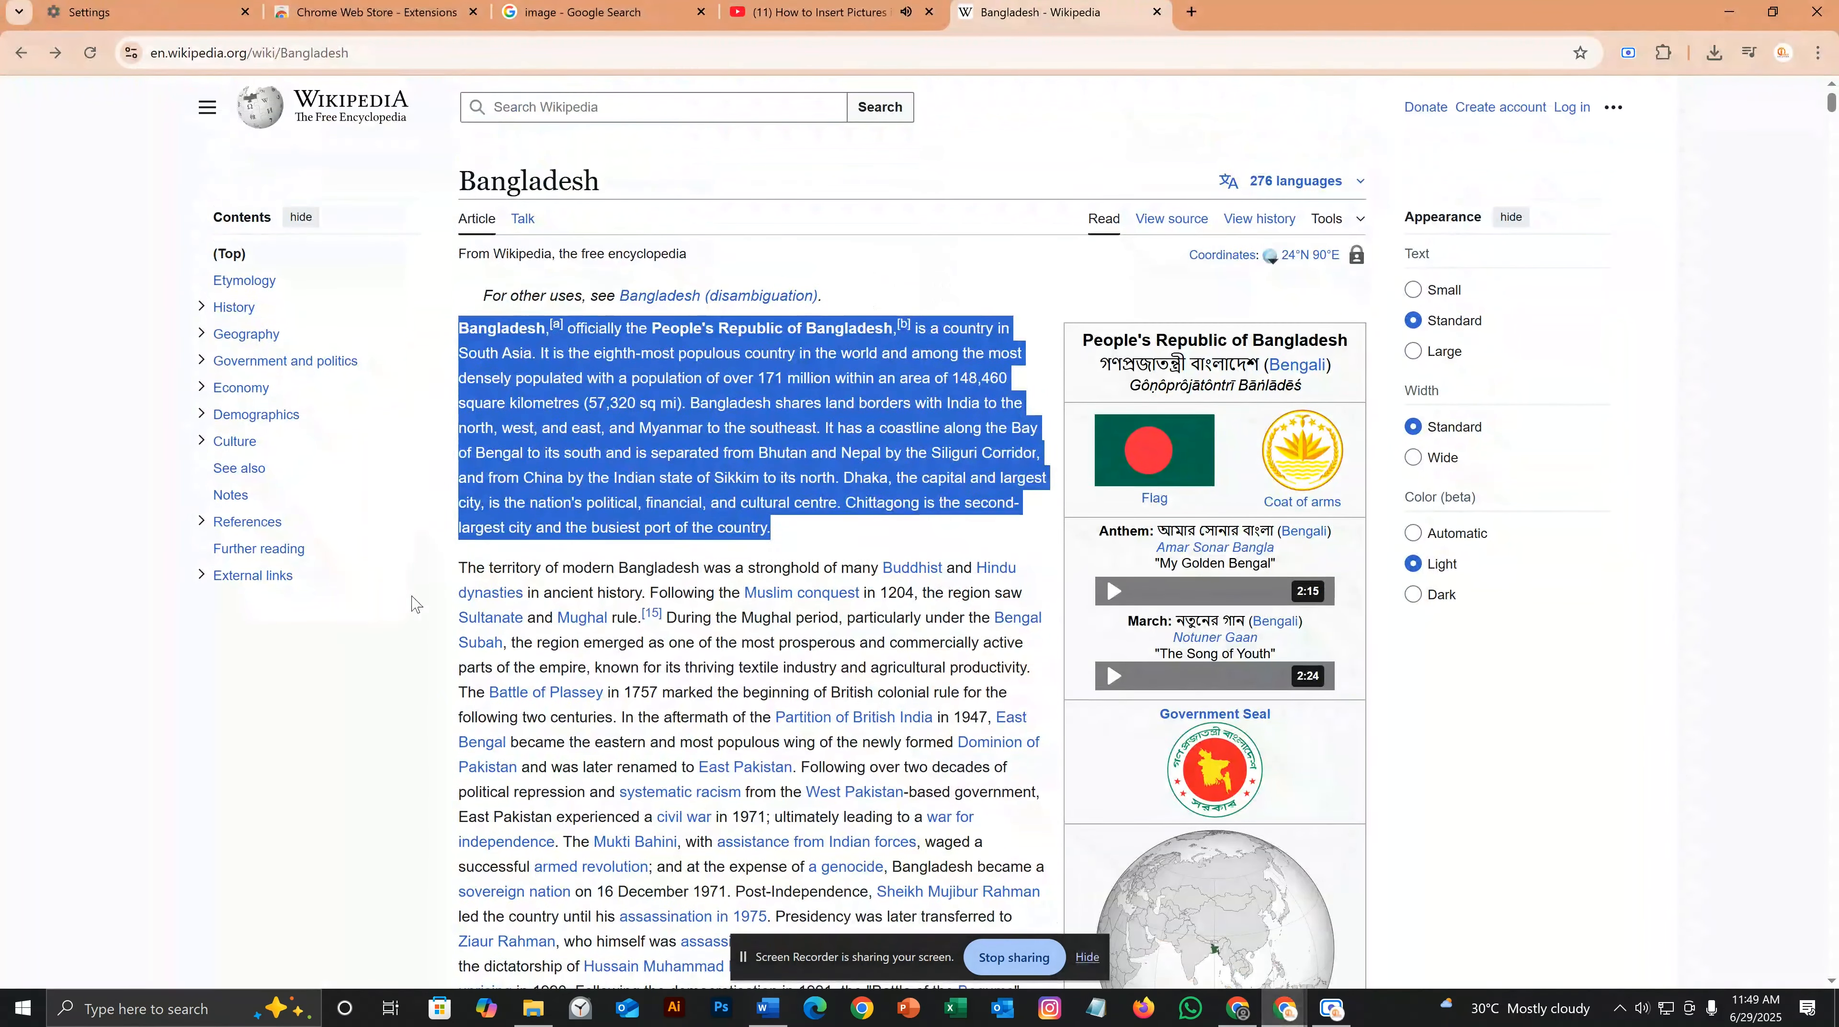
left_click(411, 601)
left_click(884, 503)
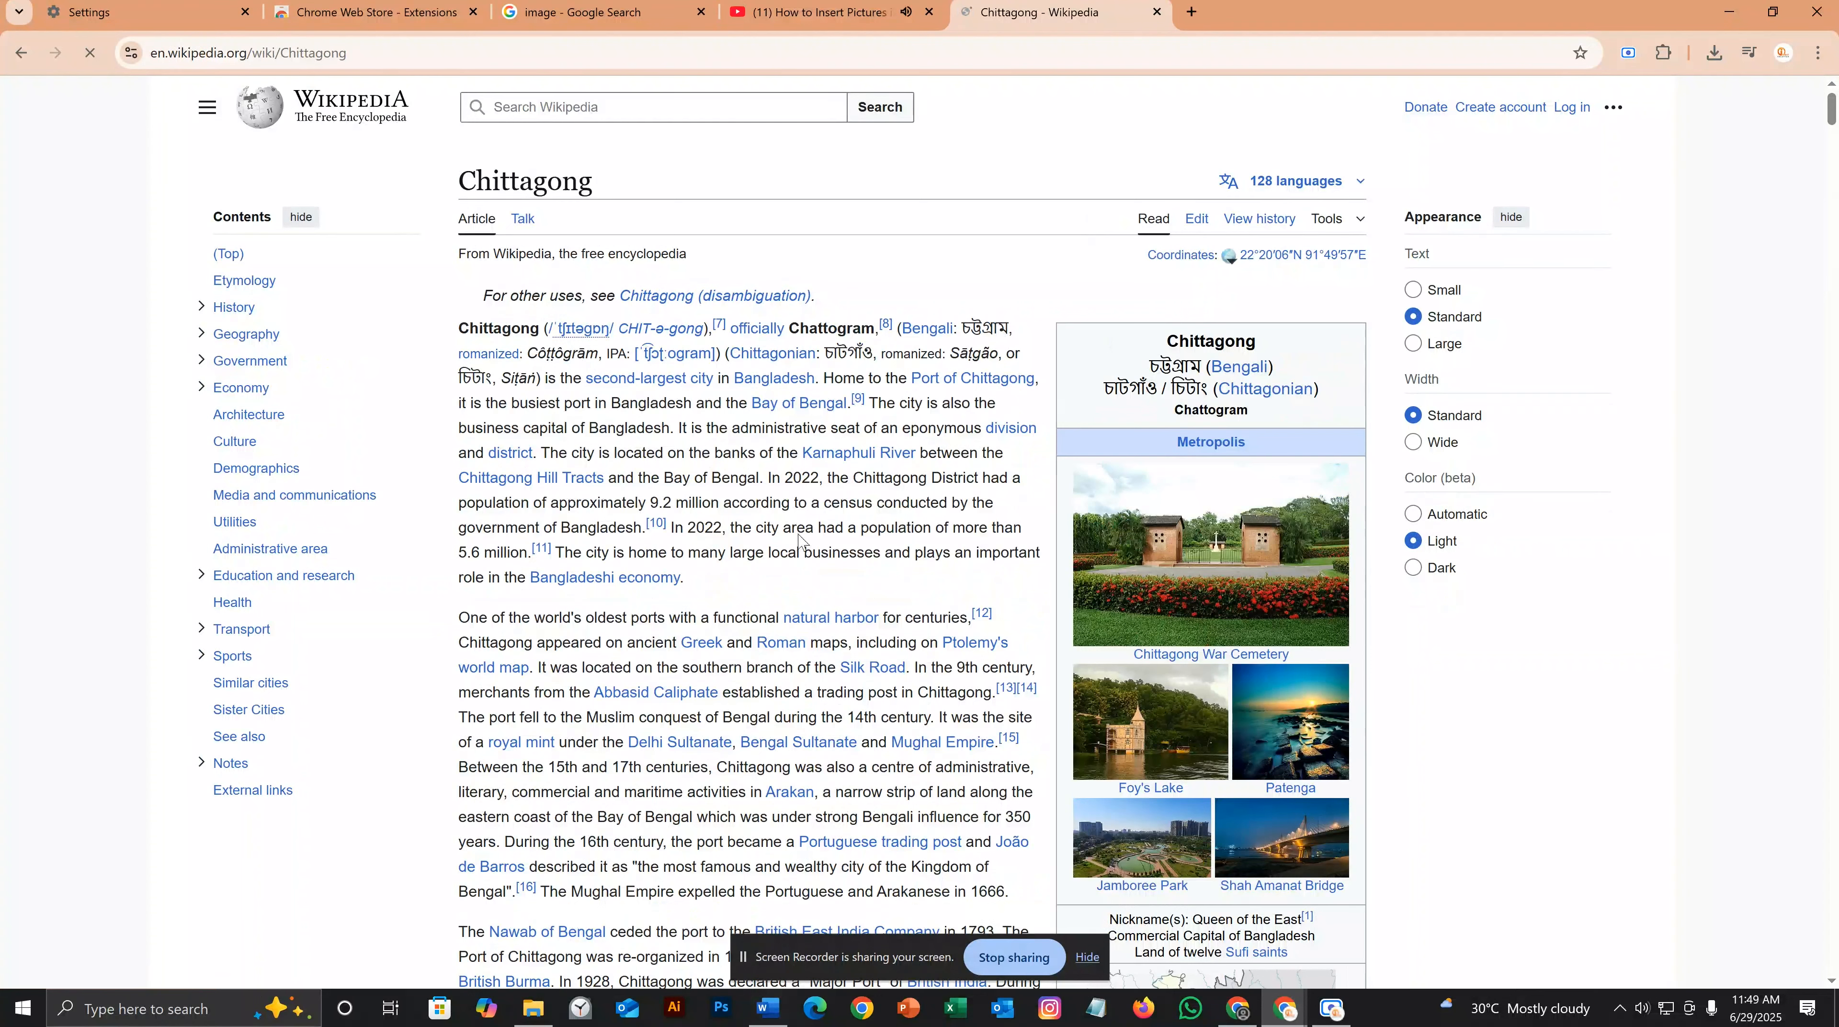
Copy the web address of the Chittagong article.
left_click(388, 51)
key("ctrl+c")
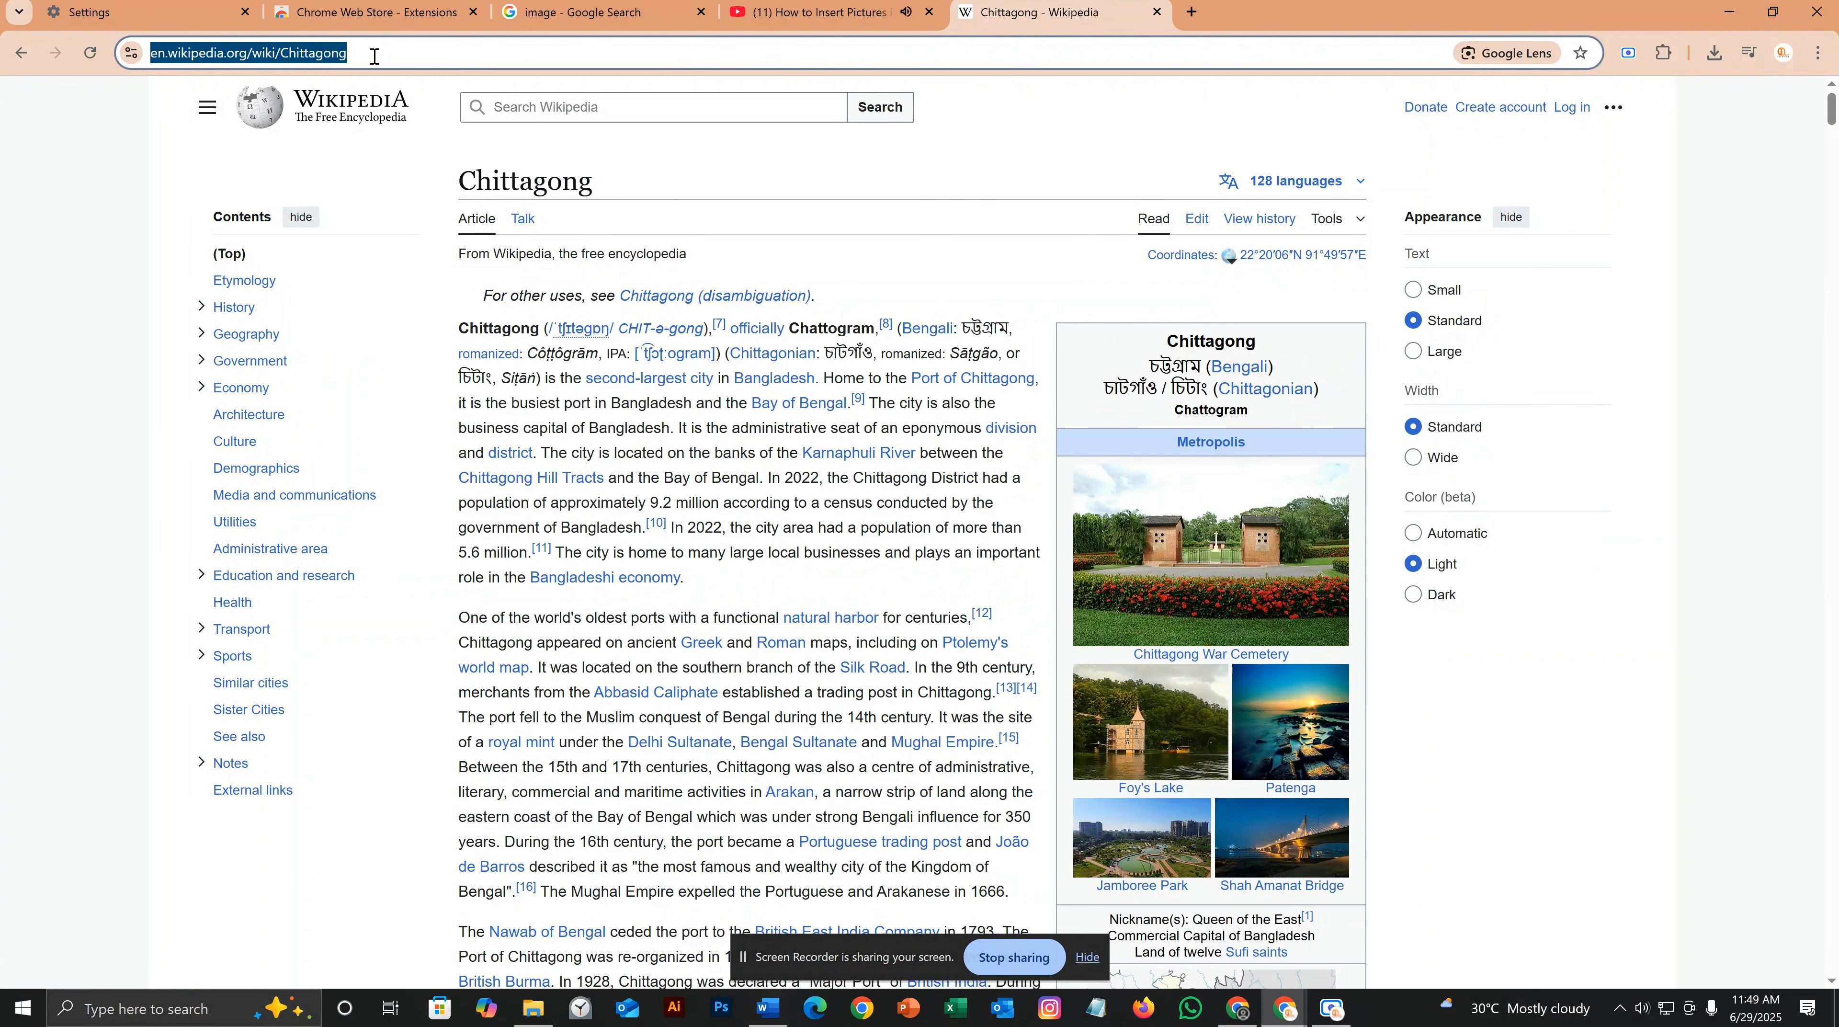
right_click(292, 57)
left_click(442, 244)
left_click(768, 1009)
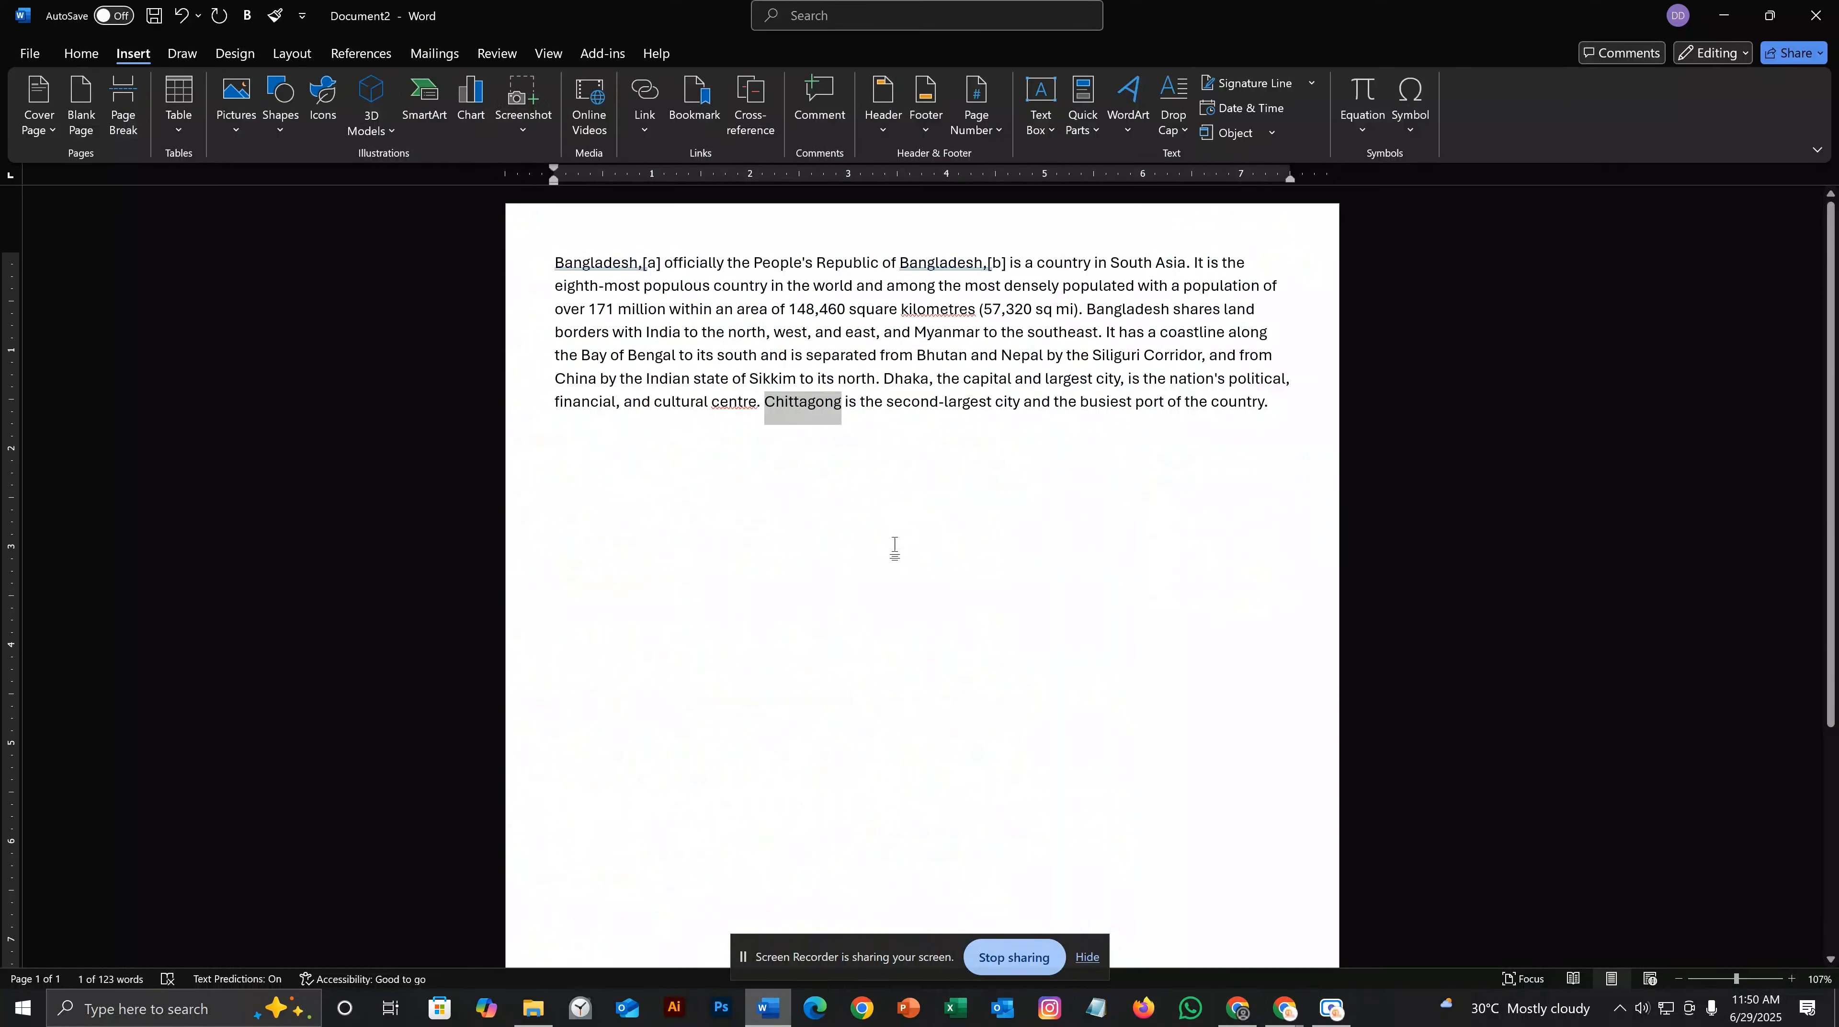
left_click(833, 402)
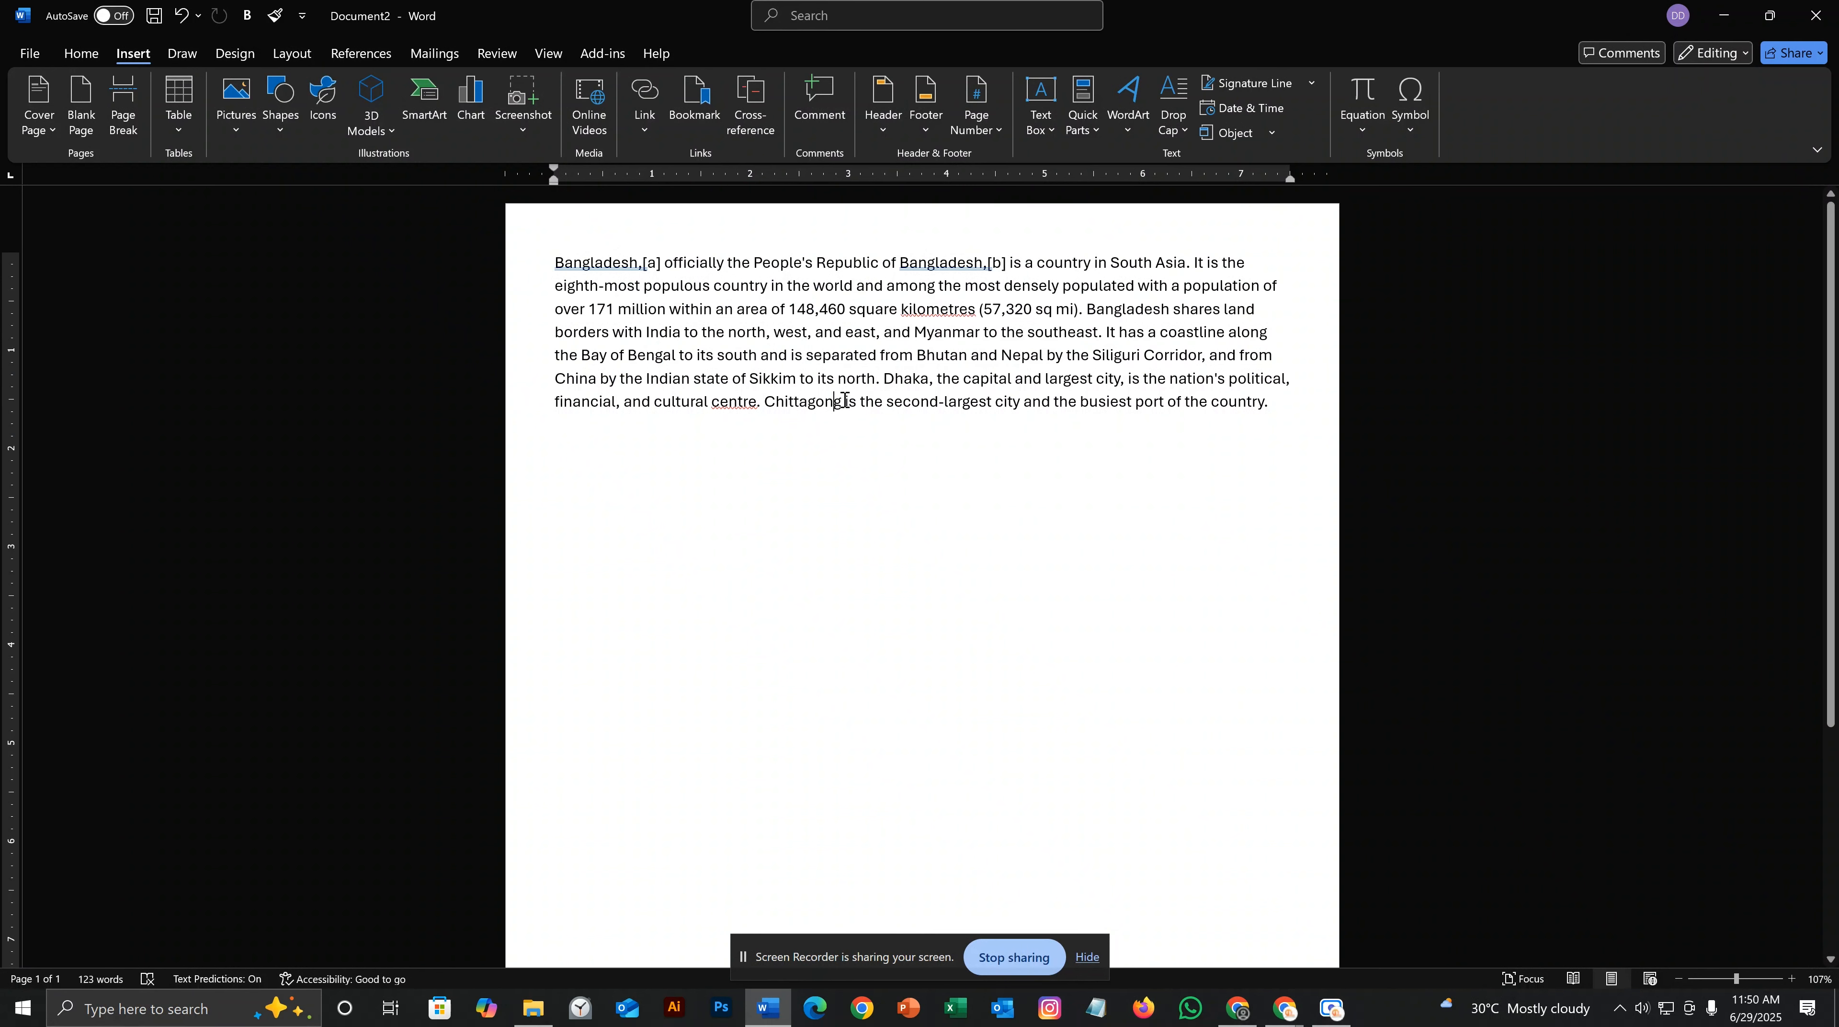
left_click_drag(844, 400, 763, 404)
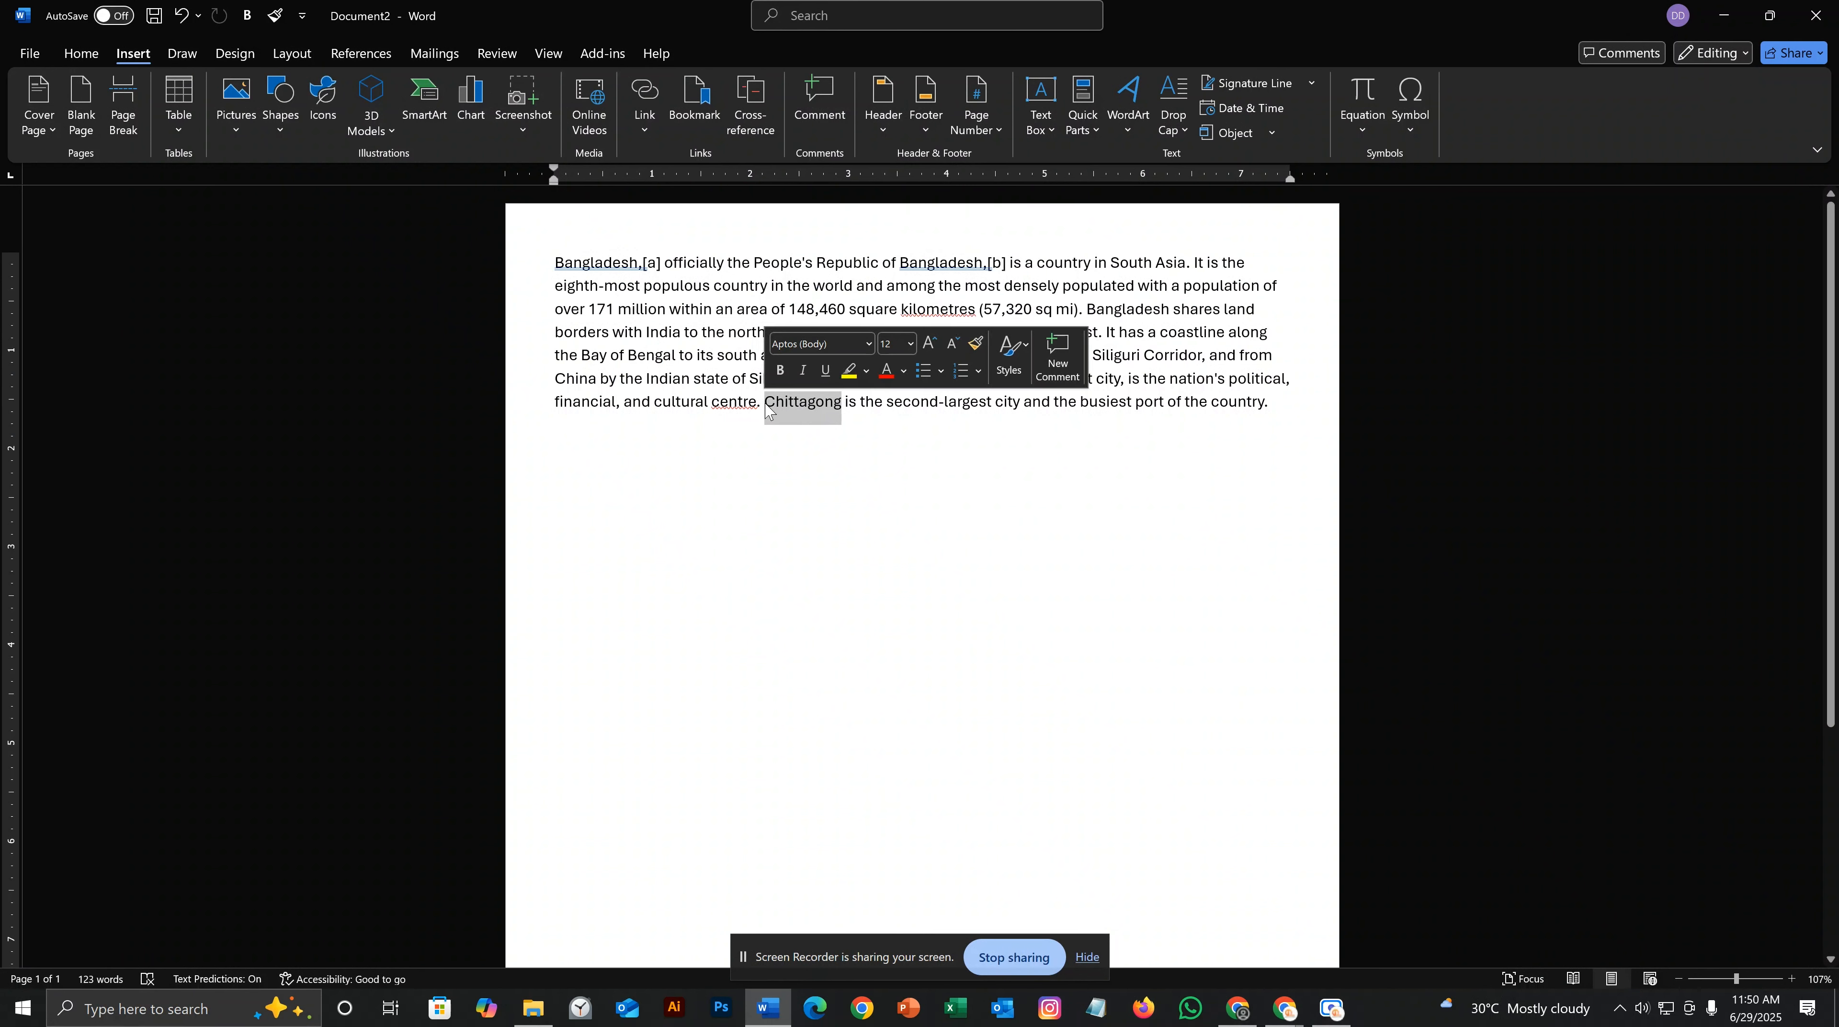
left_click(652, 132)
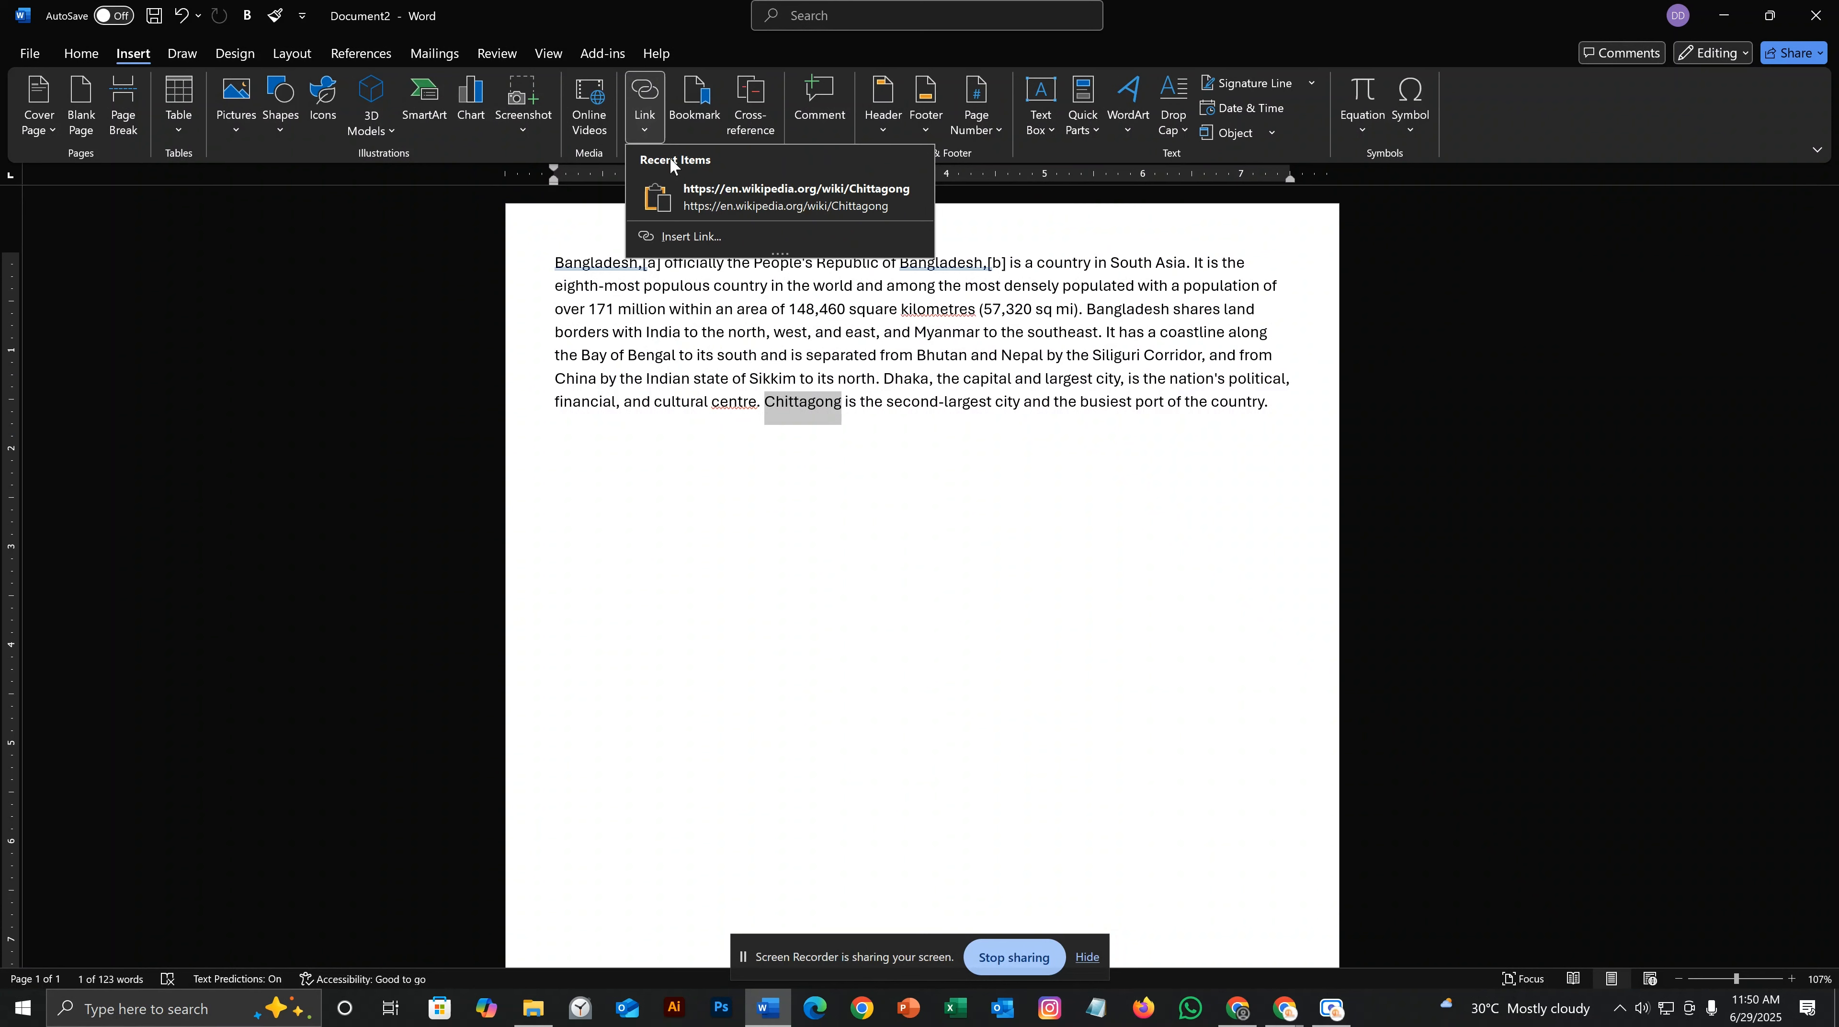
left_click(704, 239)
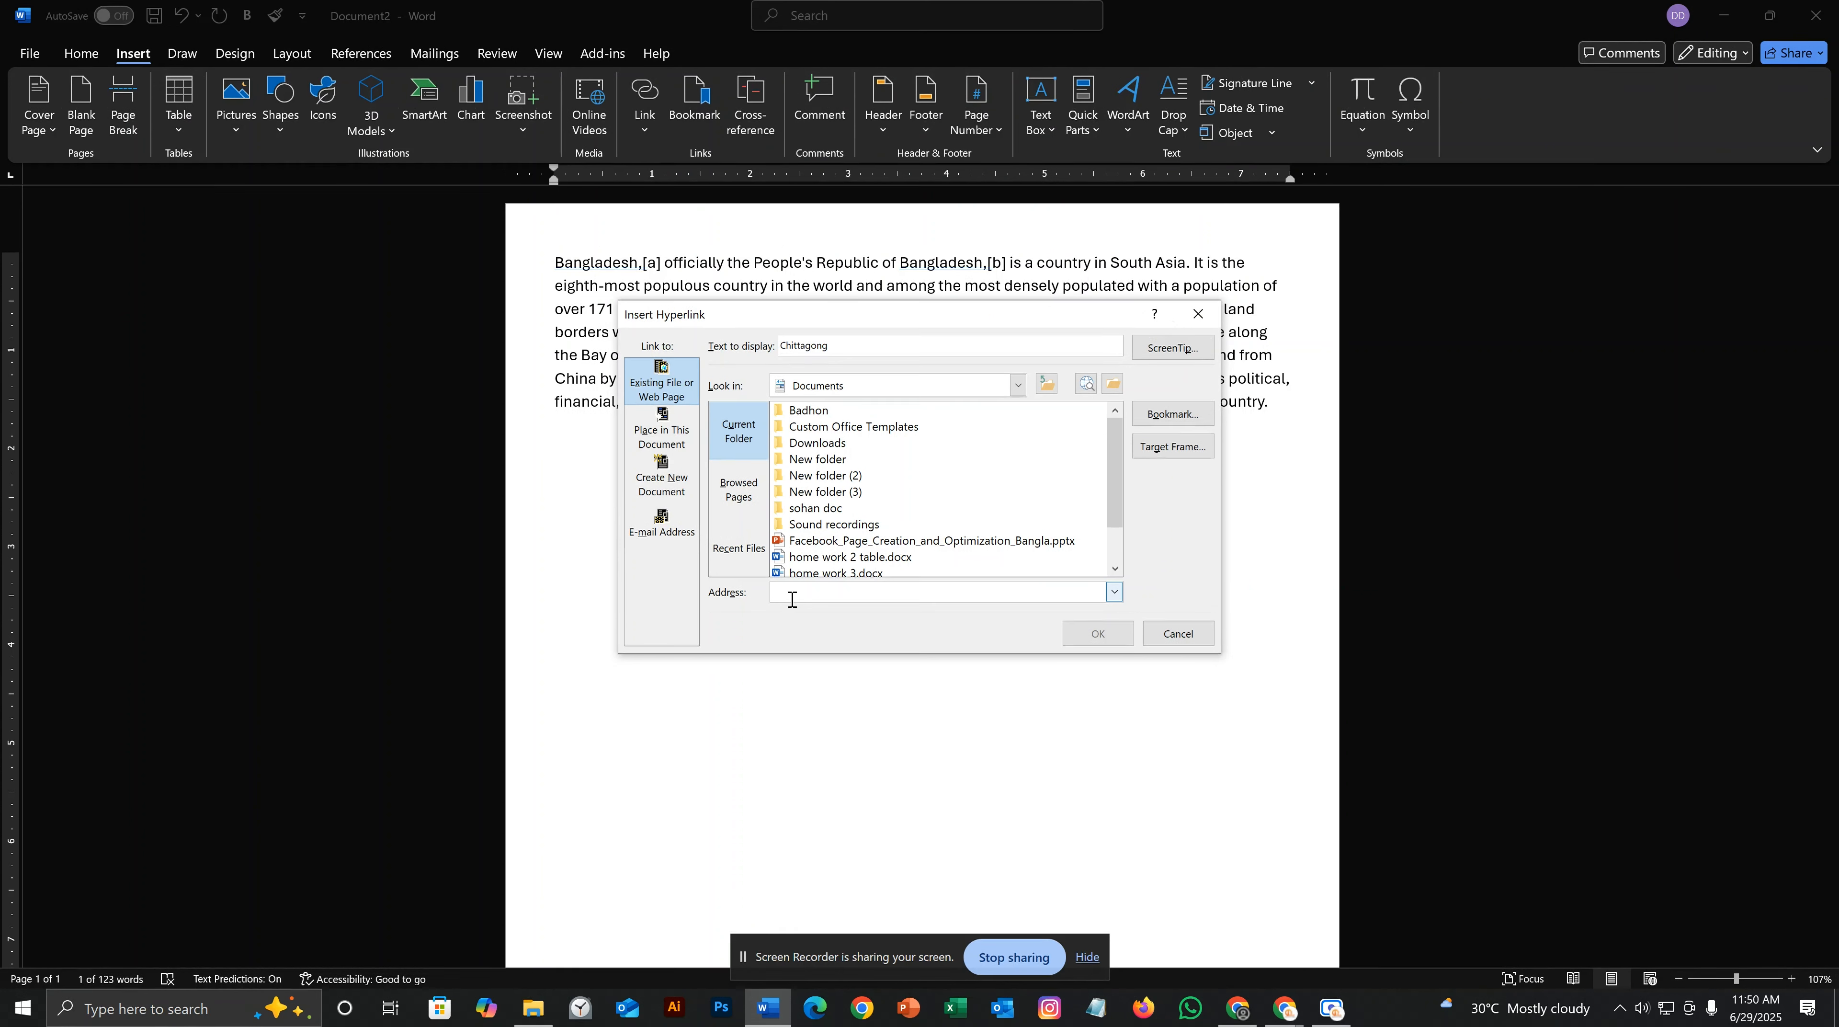
key("ctrl+v")
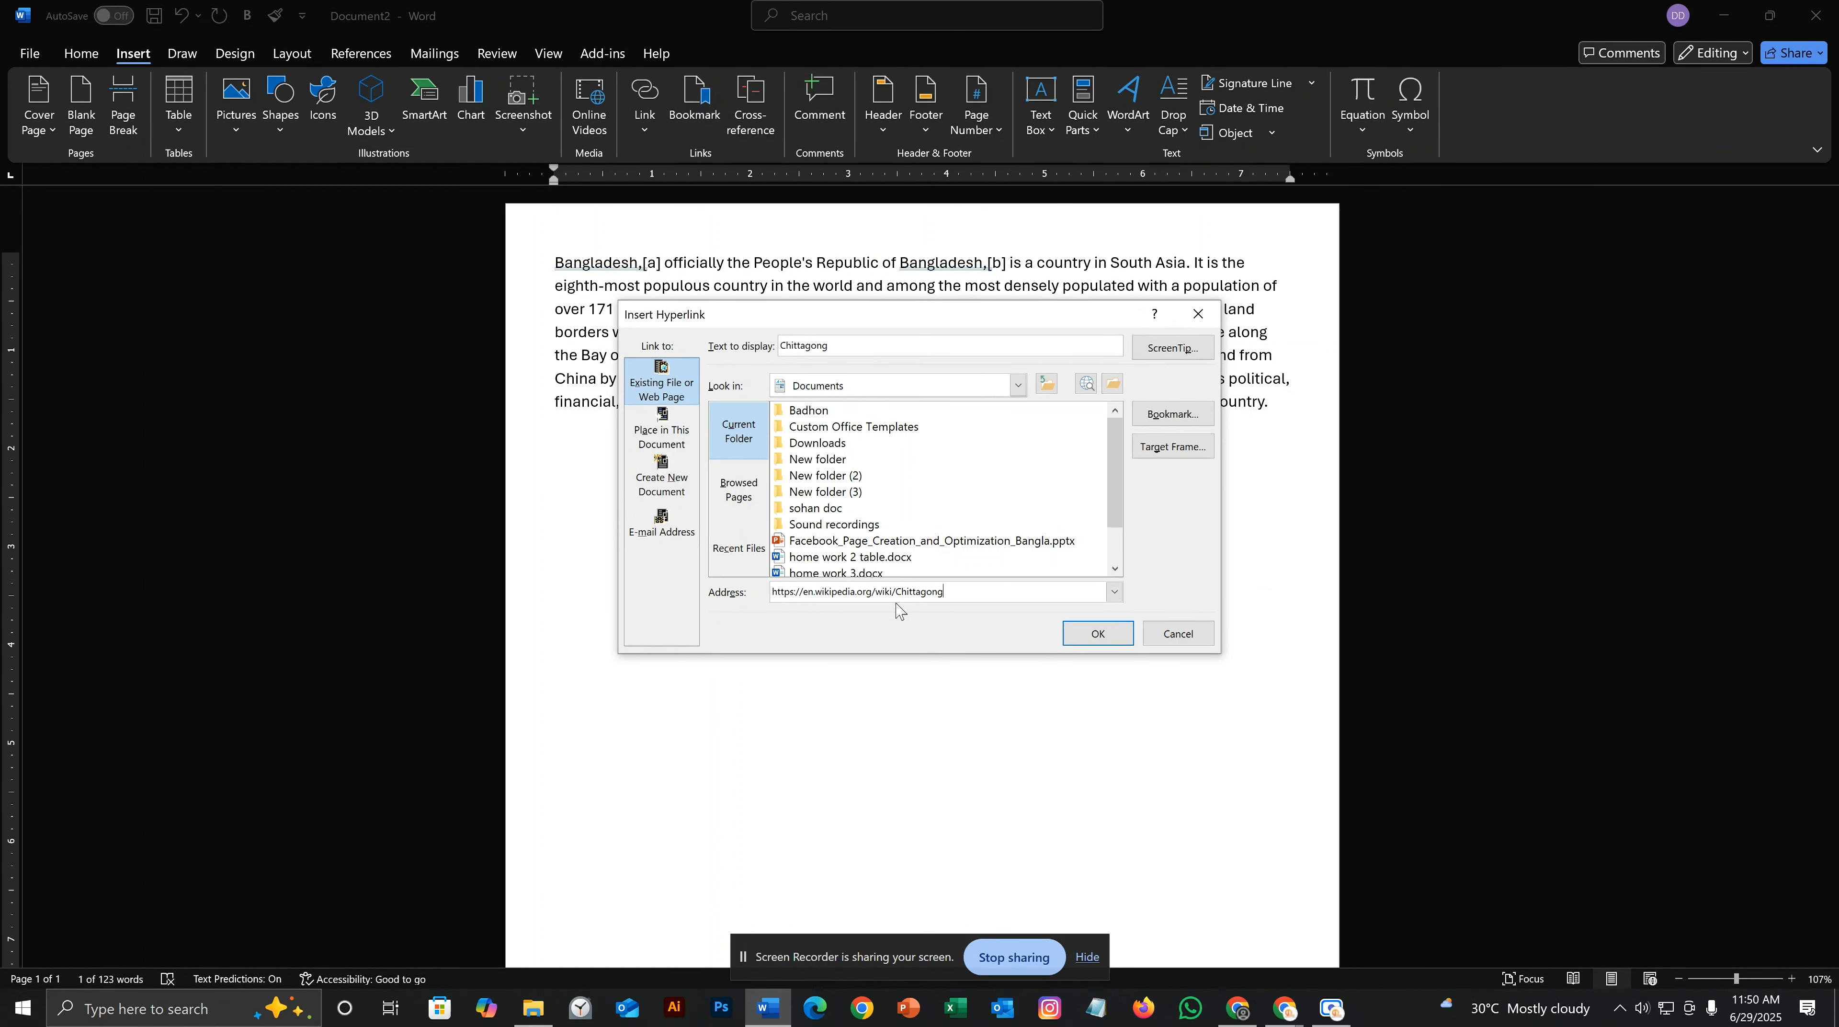
left_click(1127, 632)
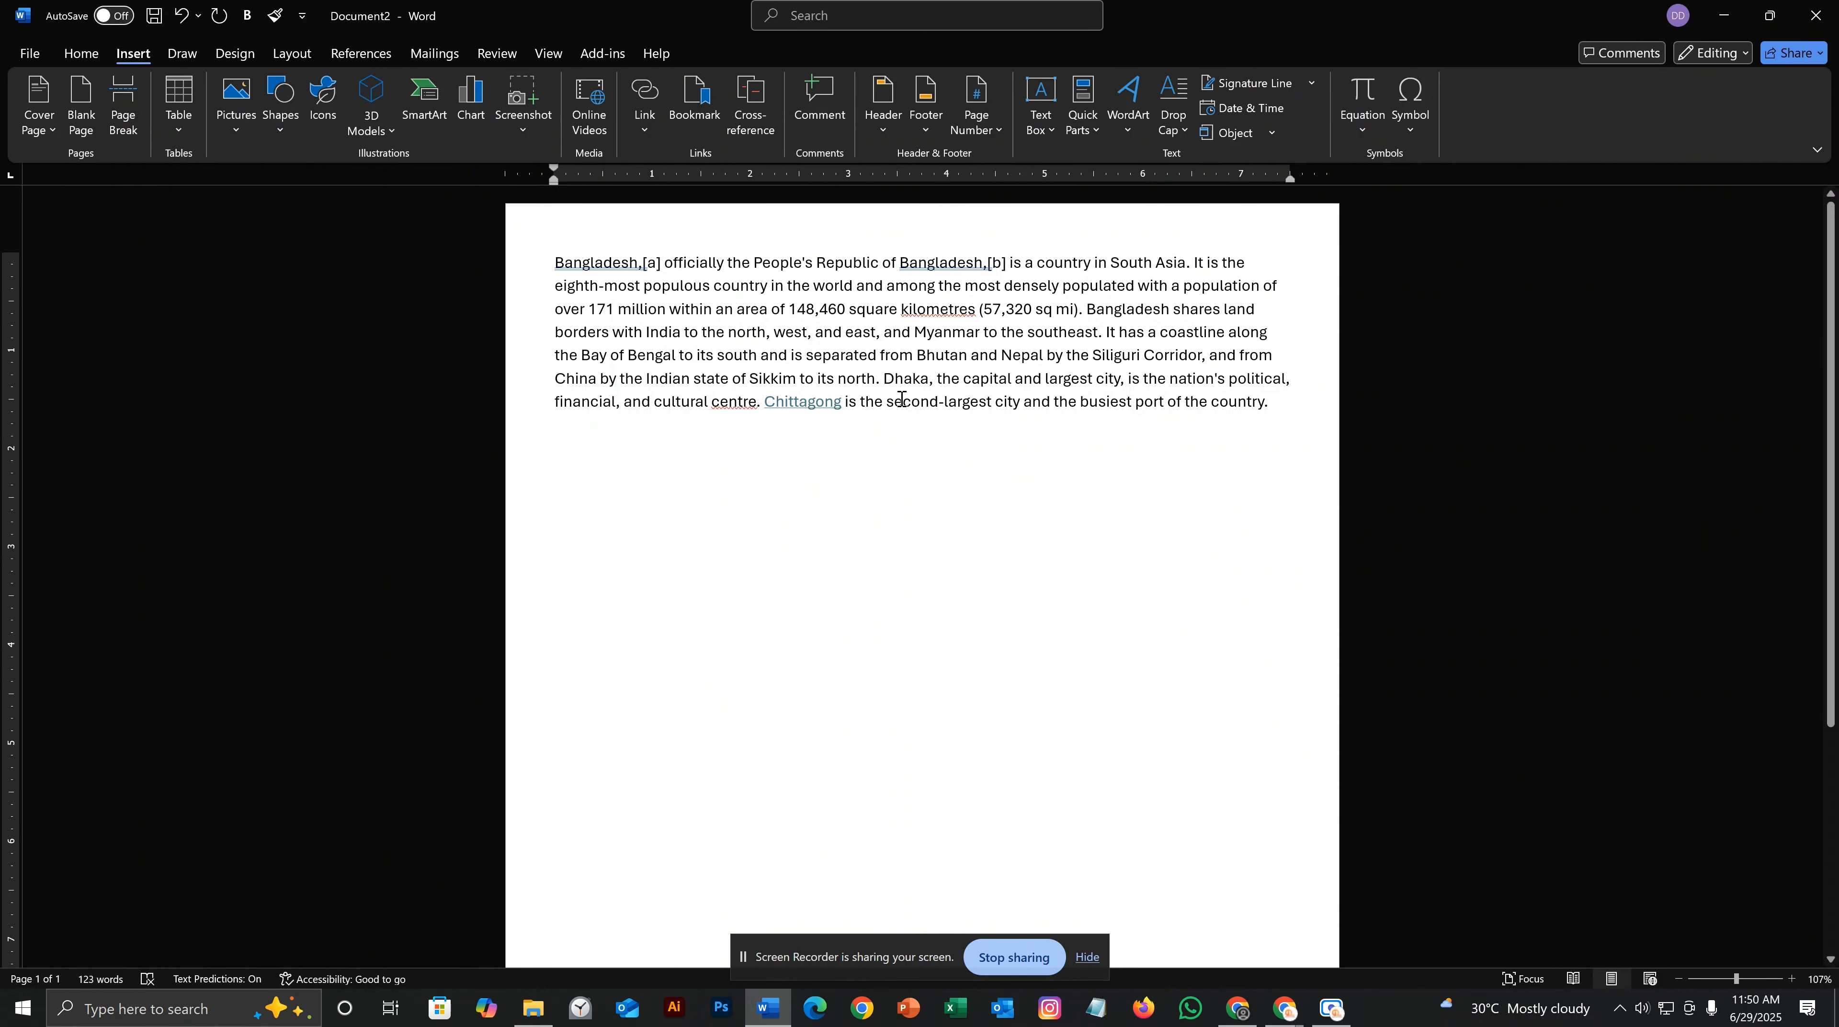
Test the "Chittagong" hyperlink by following it in the browser, and return to the Word document.
left_click(873, 412)
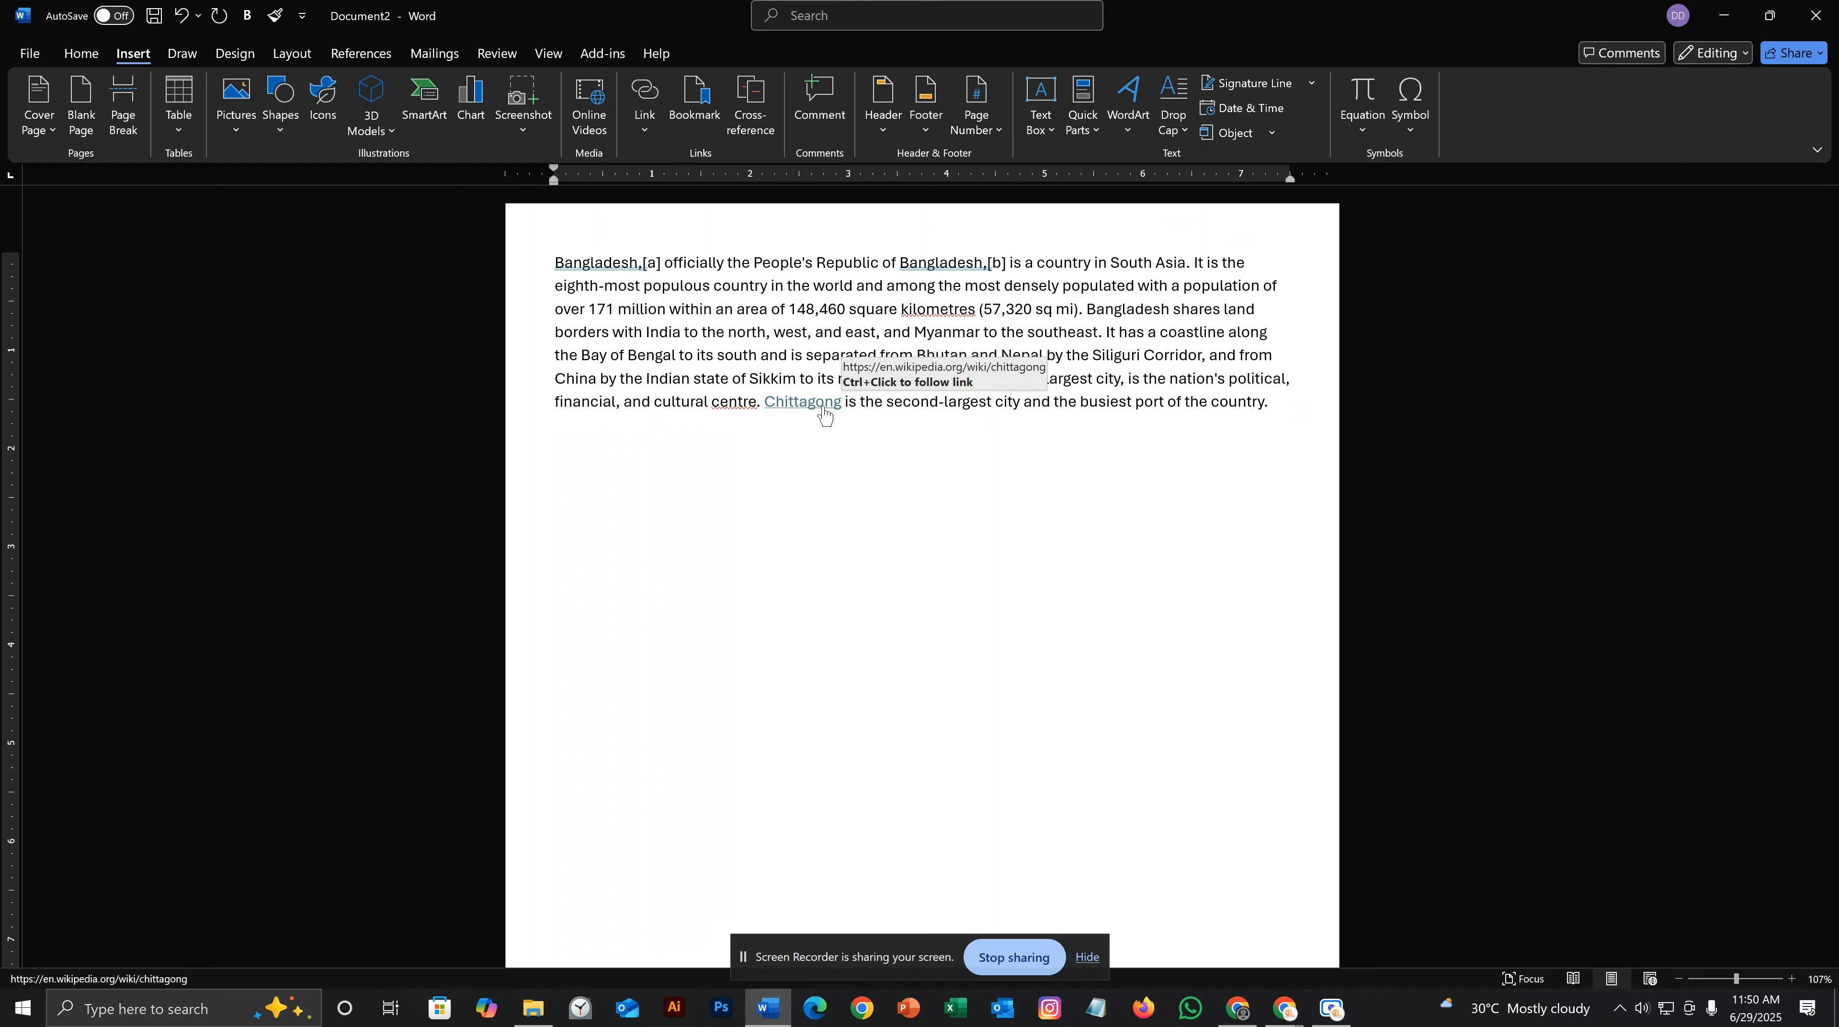
left_click(825, 415, "ctrl")
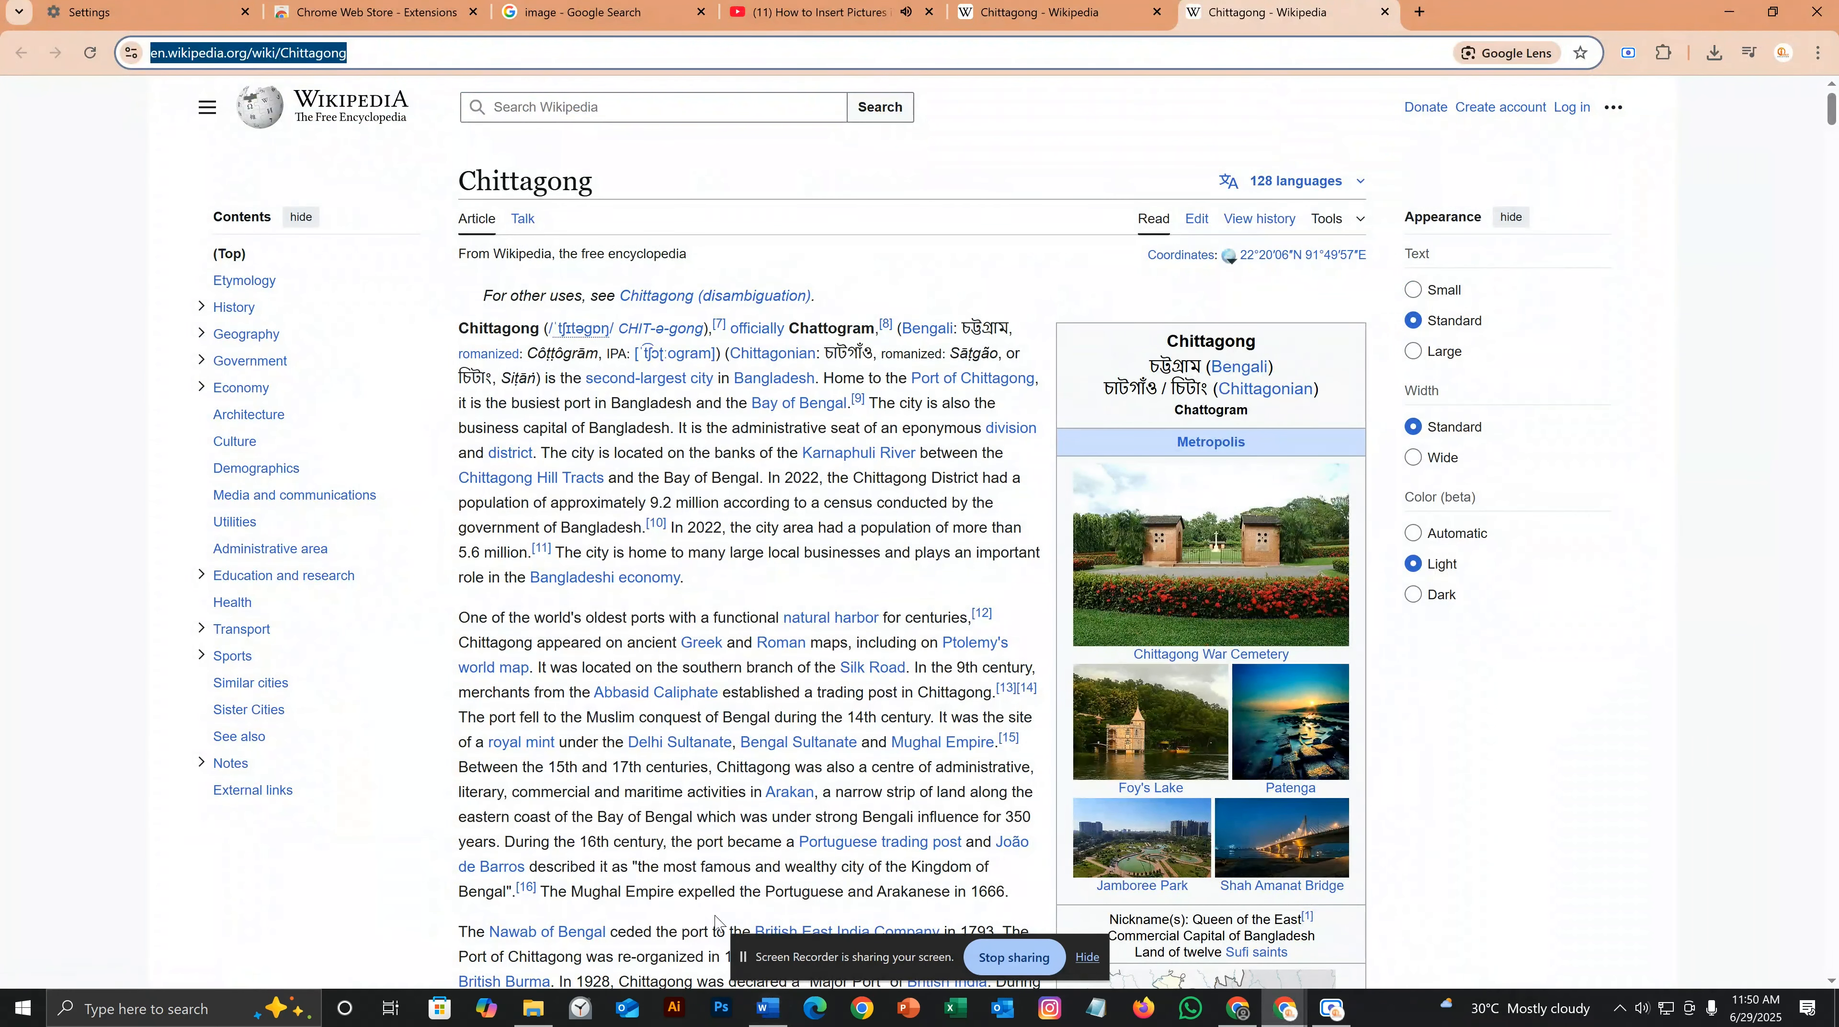
left_click(767, 1008)
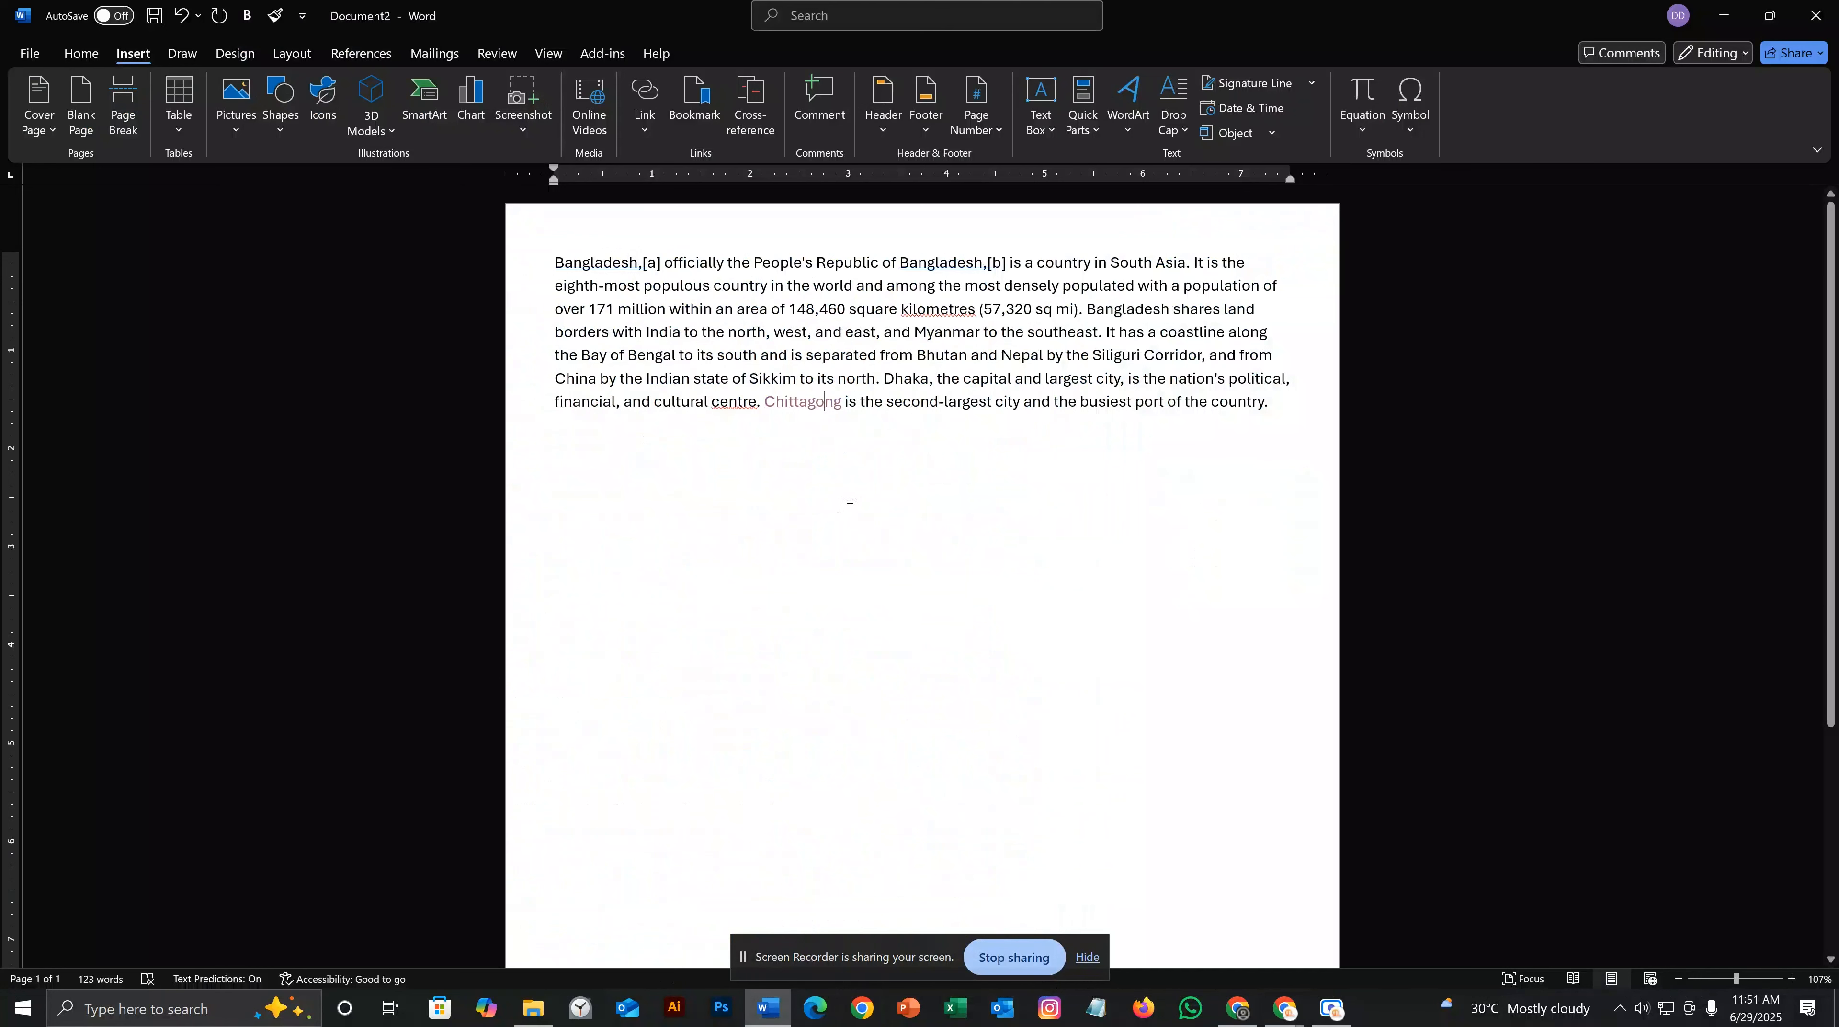
Remove the hyperlink from the word "Chittagong" while keeping its text.
left_click_drag(841, 403, 763, 405)
right_click(791, 404)
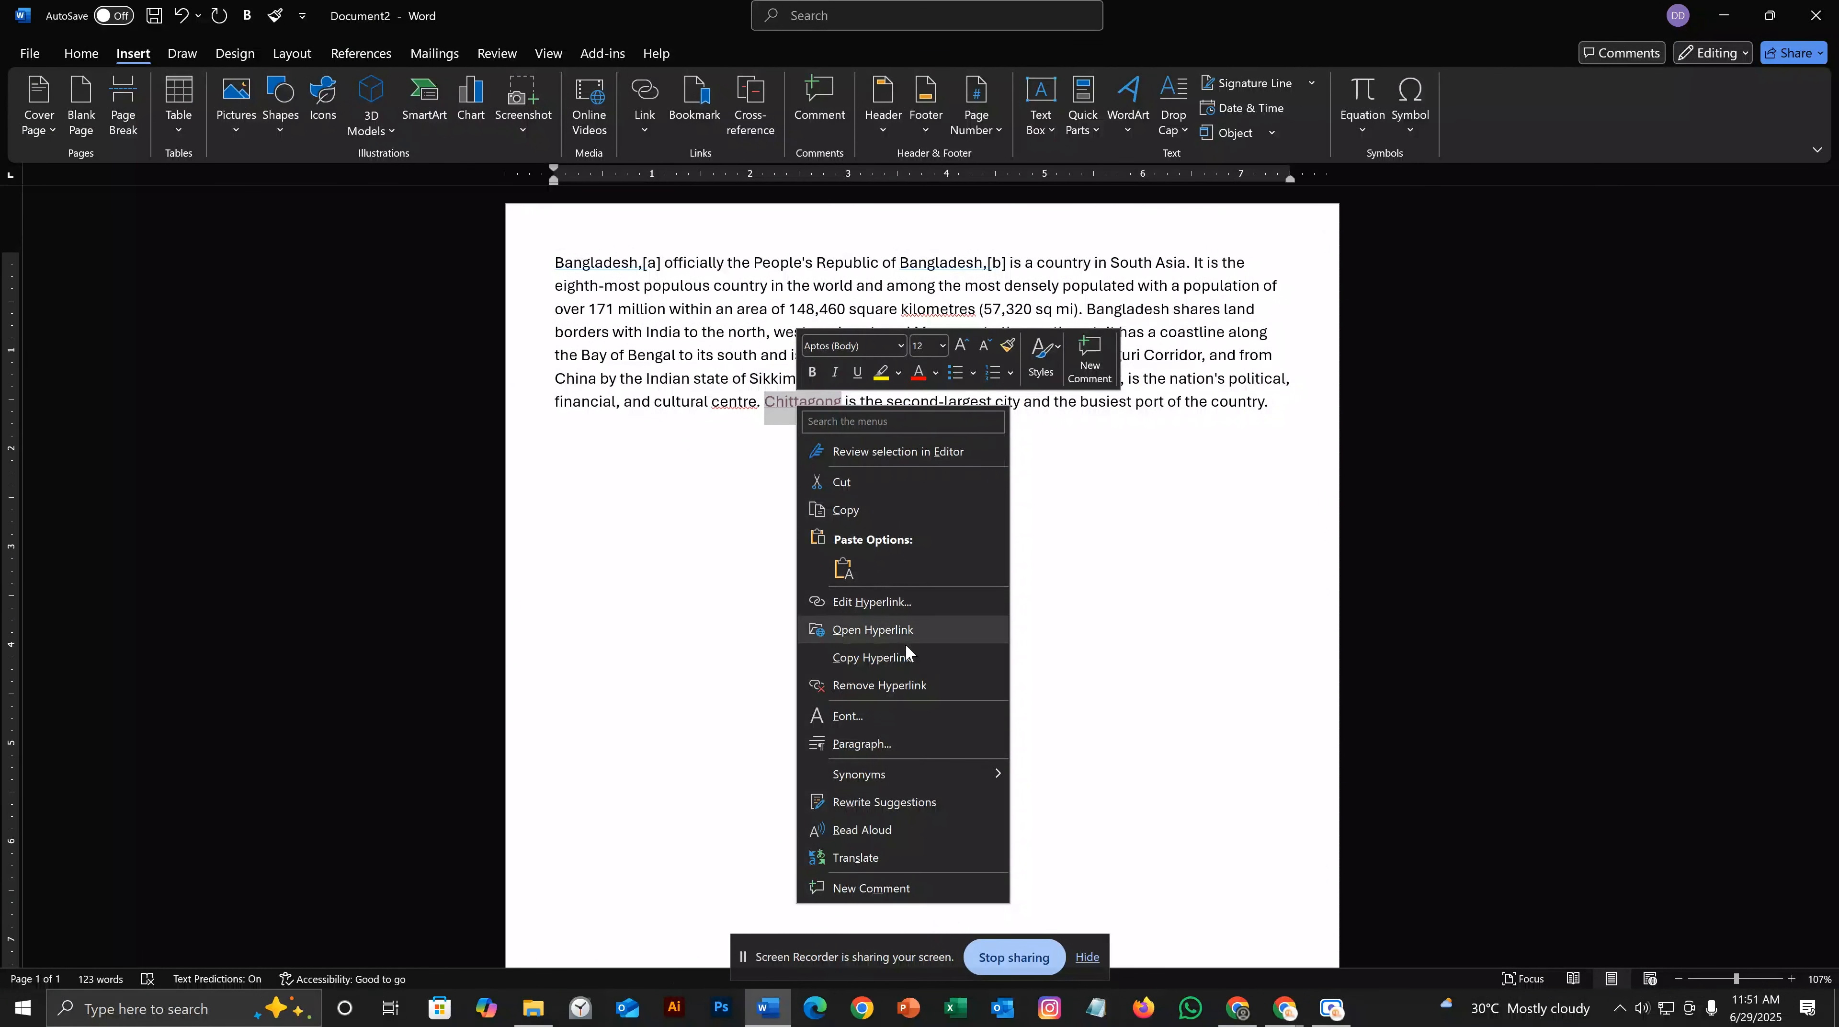
left_click(917, 687)
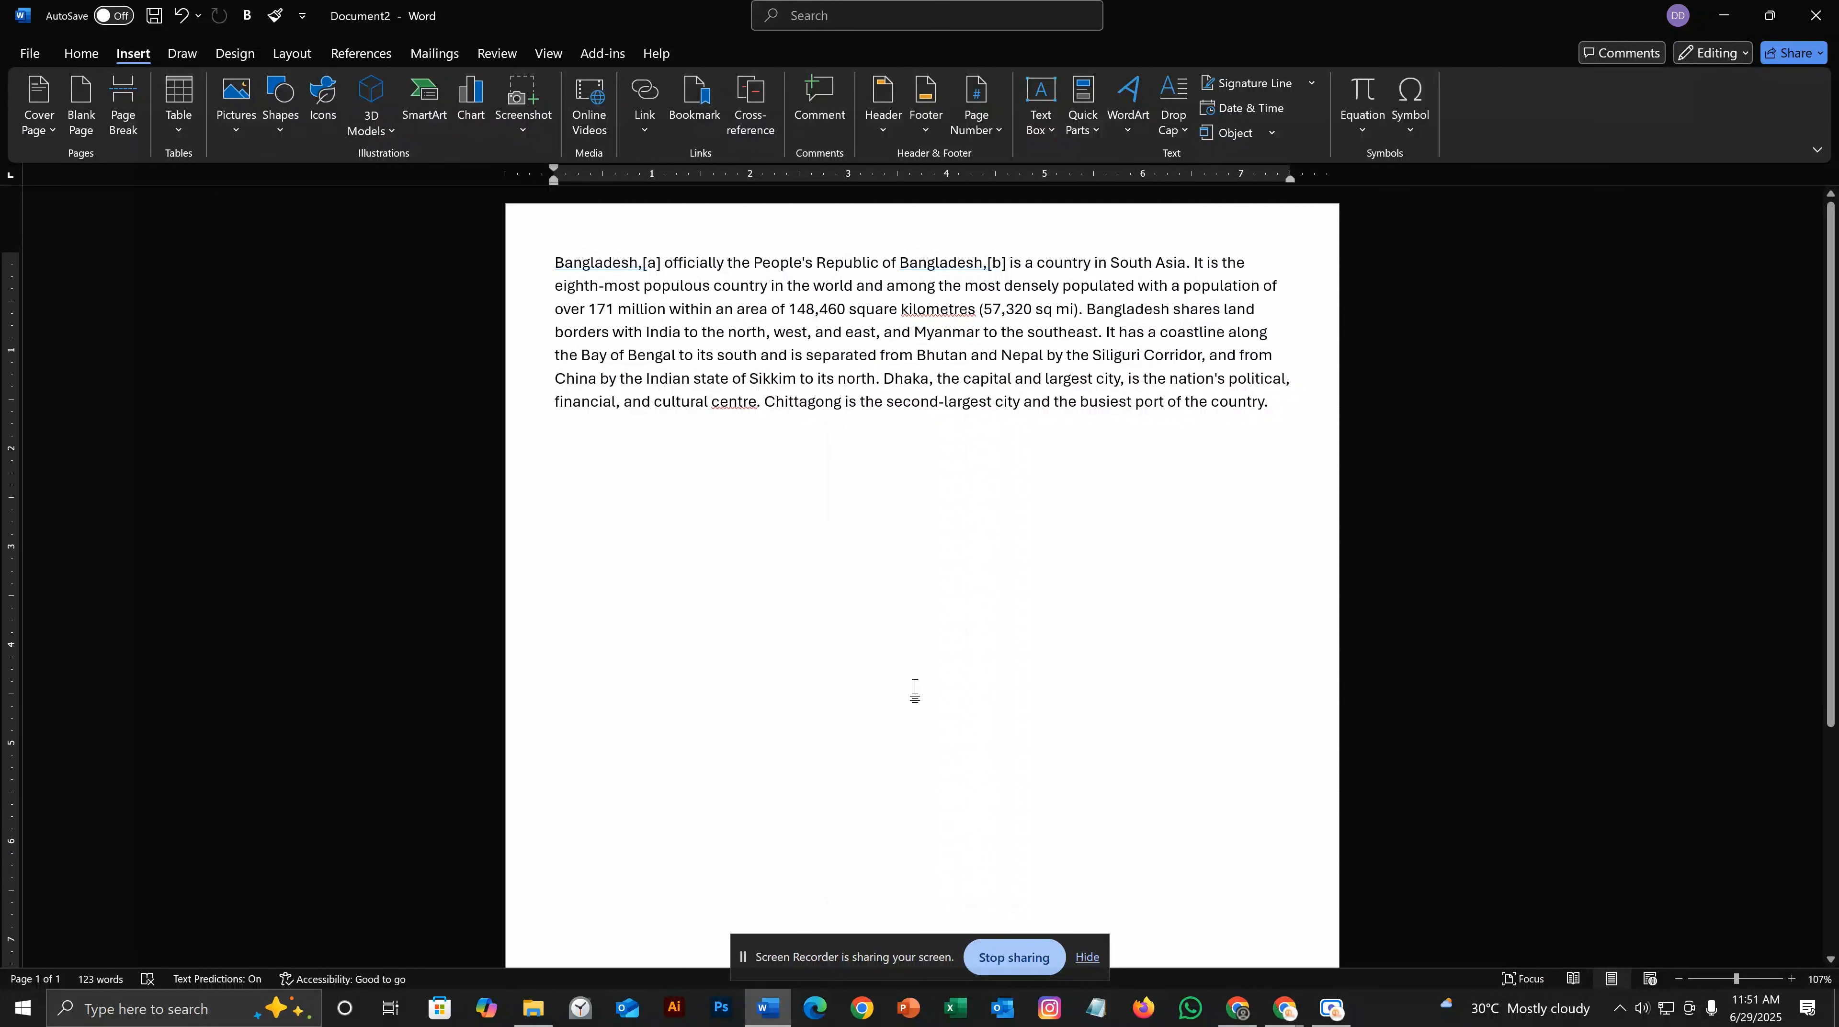